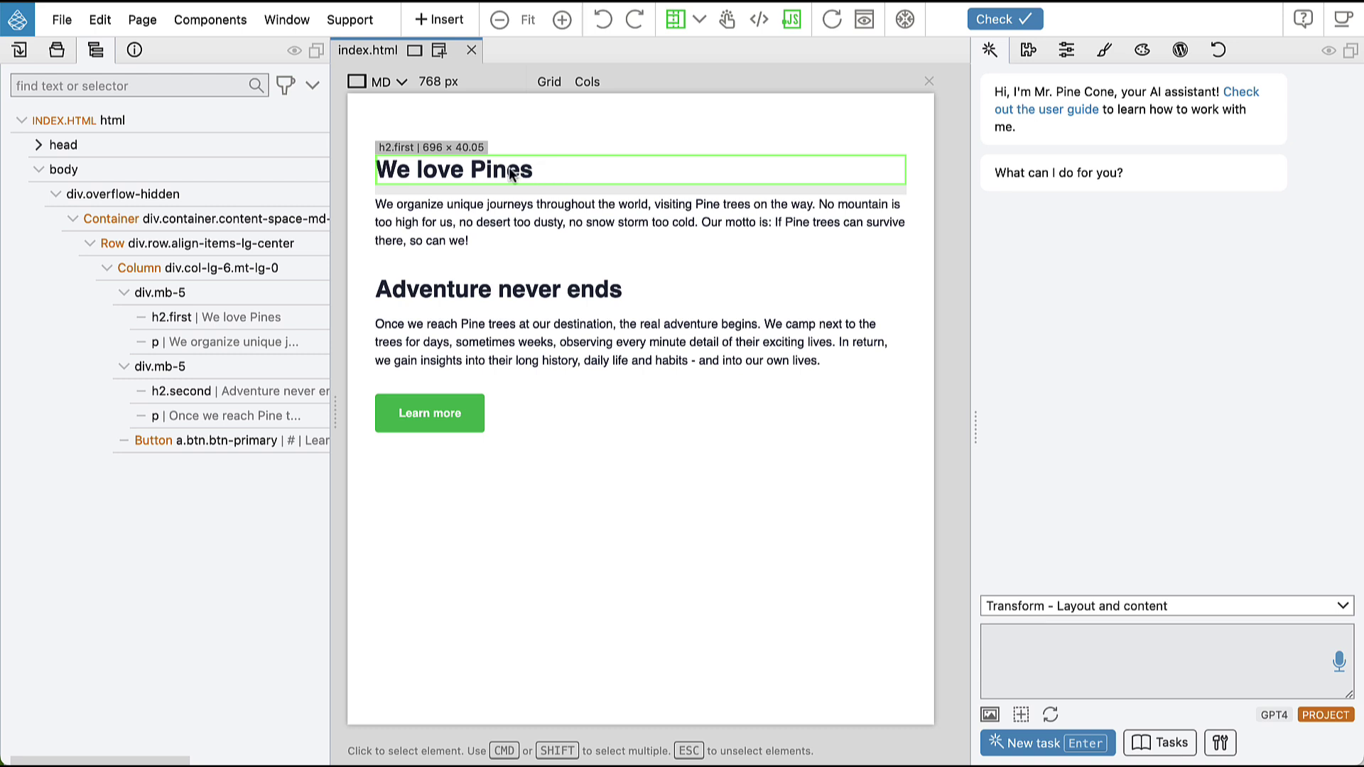
# Step: Have the AI assistant transform the "We love Pines" heading with the prompt "Add an icon after the text."
pyautogui.click(512, 174)
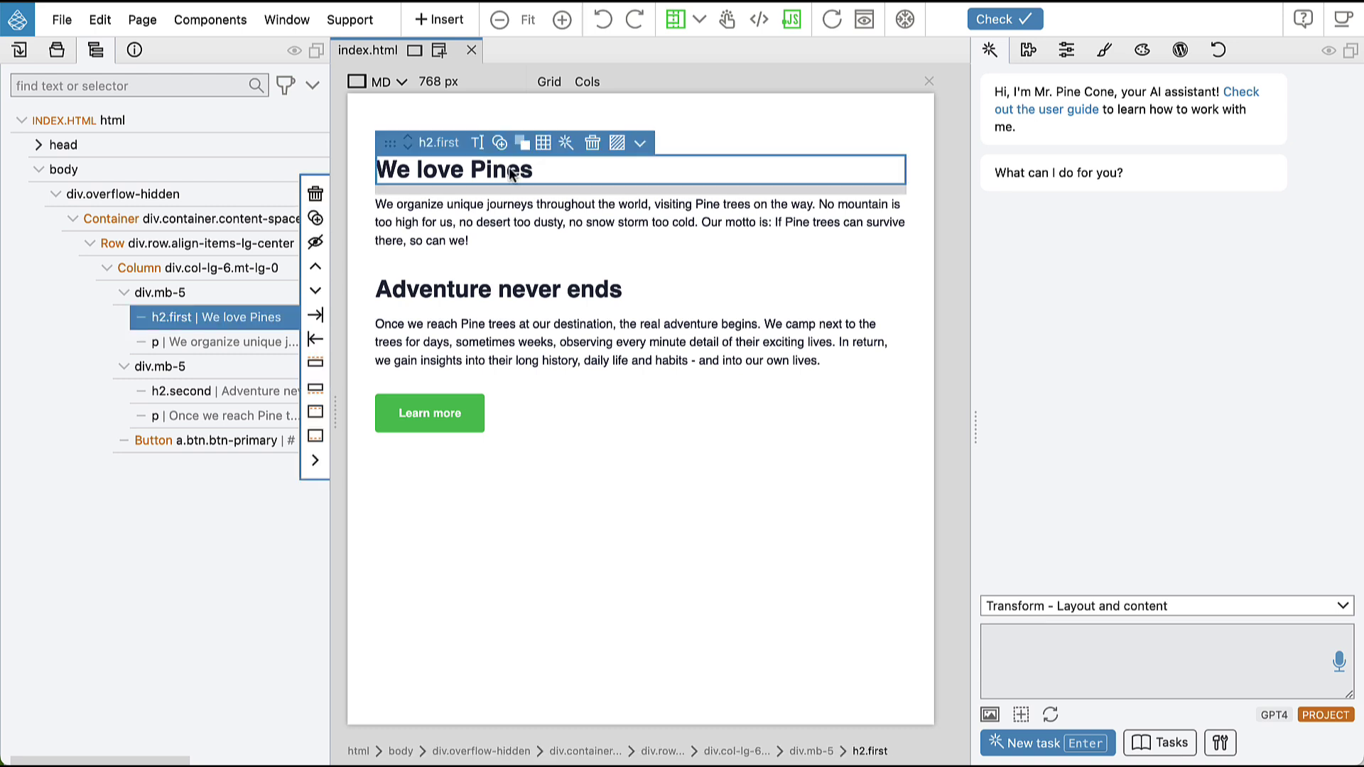
pyautogui.click(1043, 640)
pyautogui.write('Add an ic')
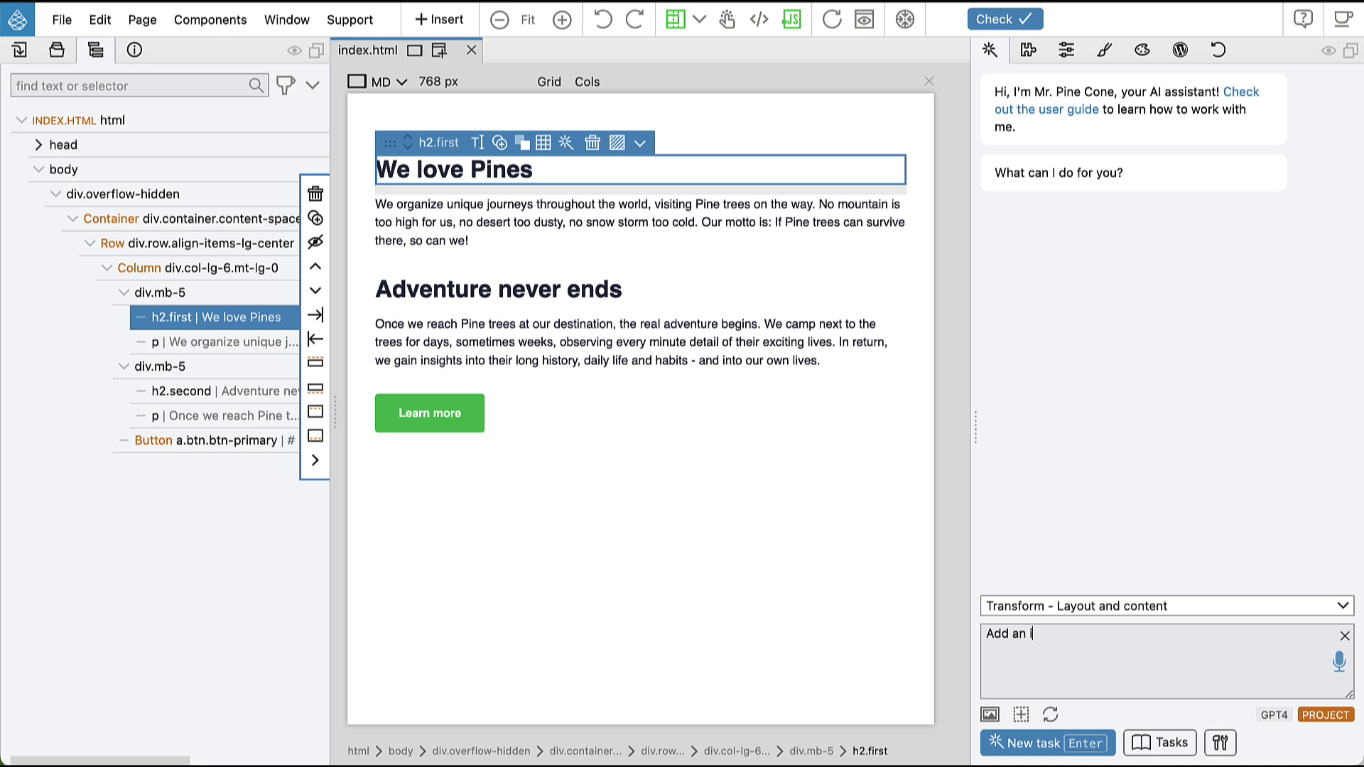
pyautogui.write('on after the text.')
pyautogui.press('Return')
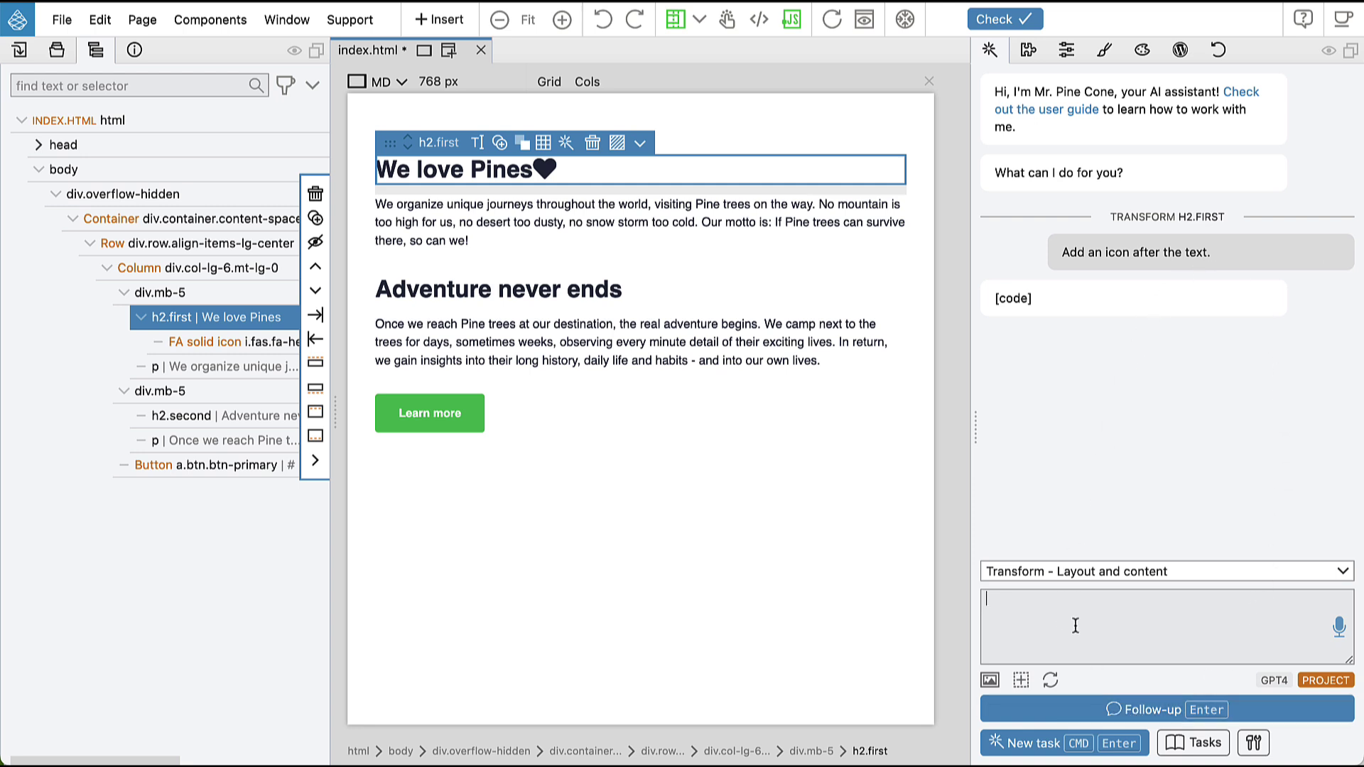
# Step: Send the follow-up "Make sure there is some space between the text and the icon."
pyautogui.write('Make sure there is some space')
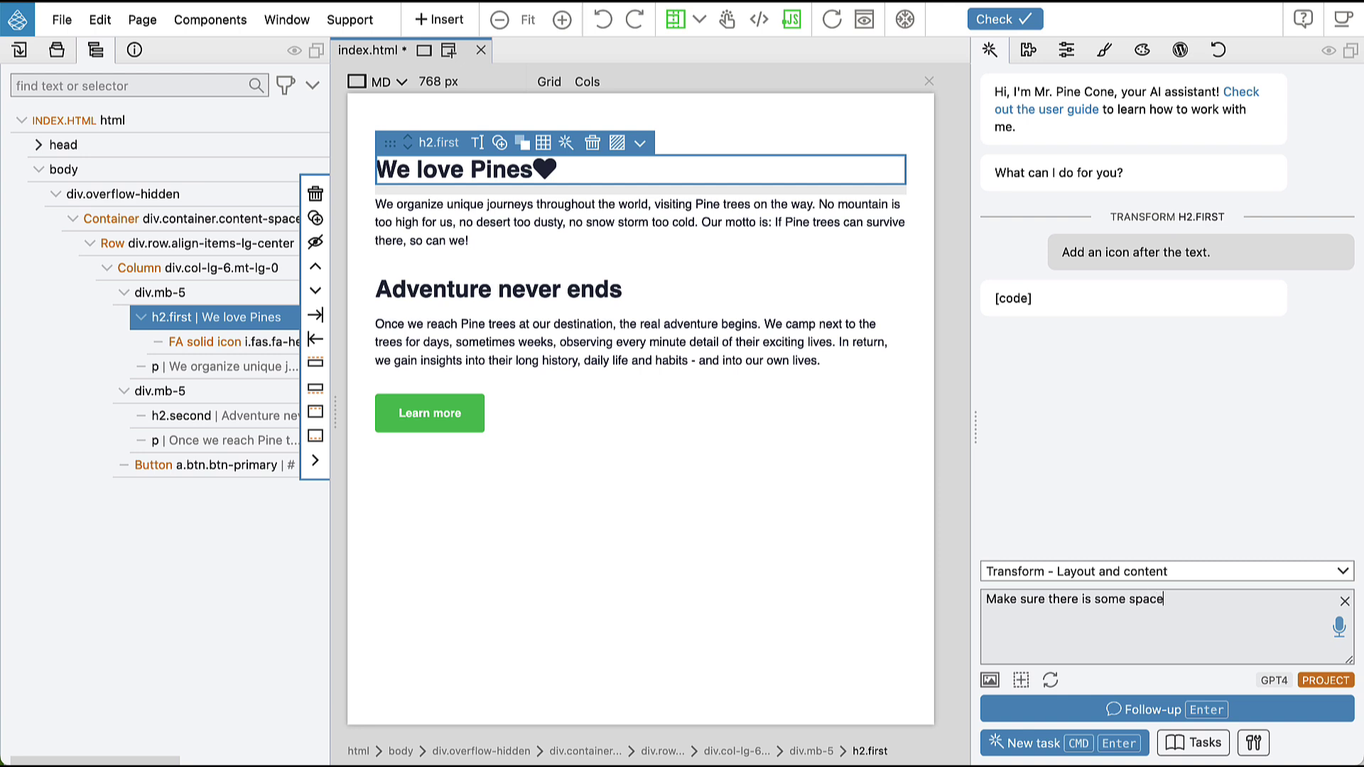
pyautogui.write(' between the text and the icon.')
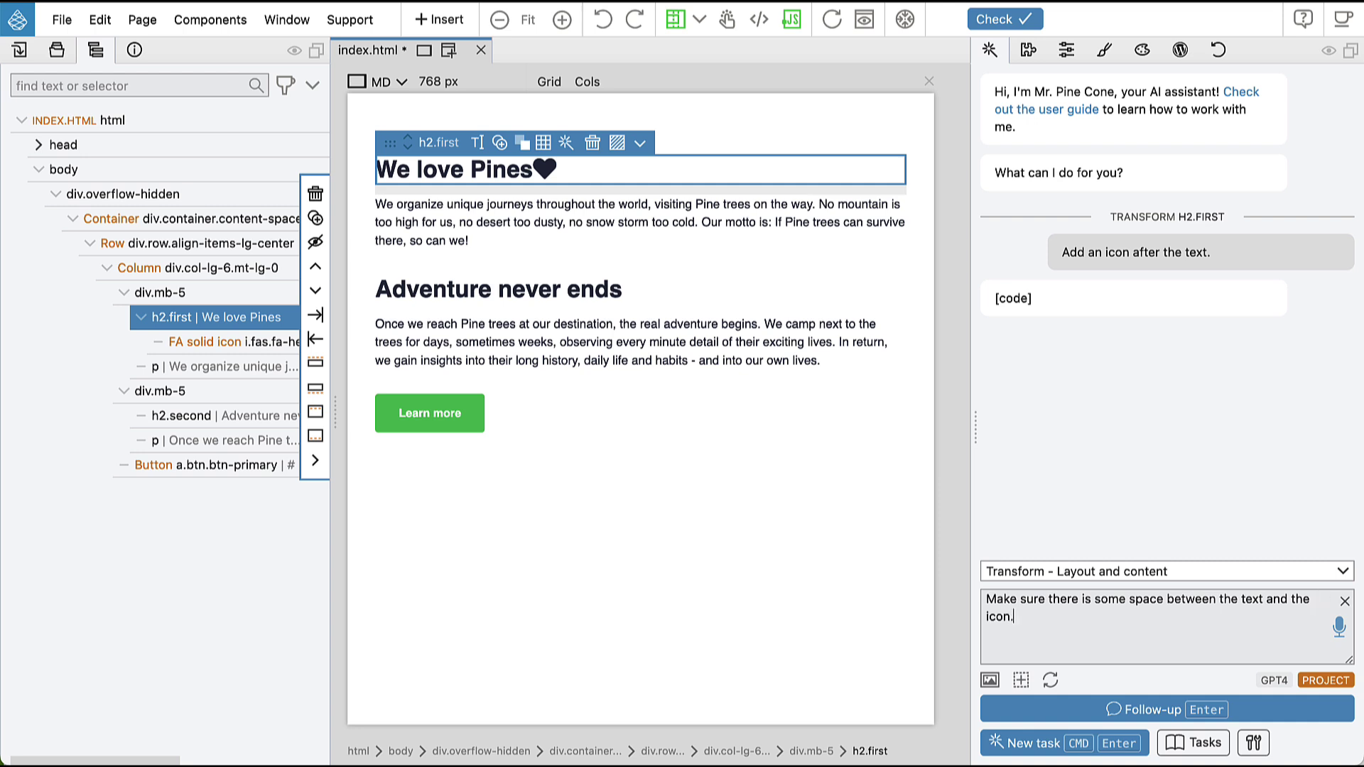
pyautogui.press('Return')
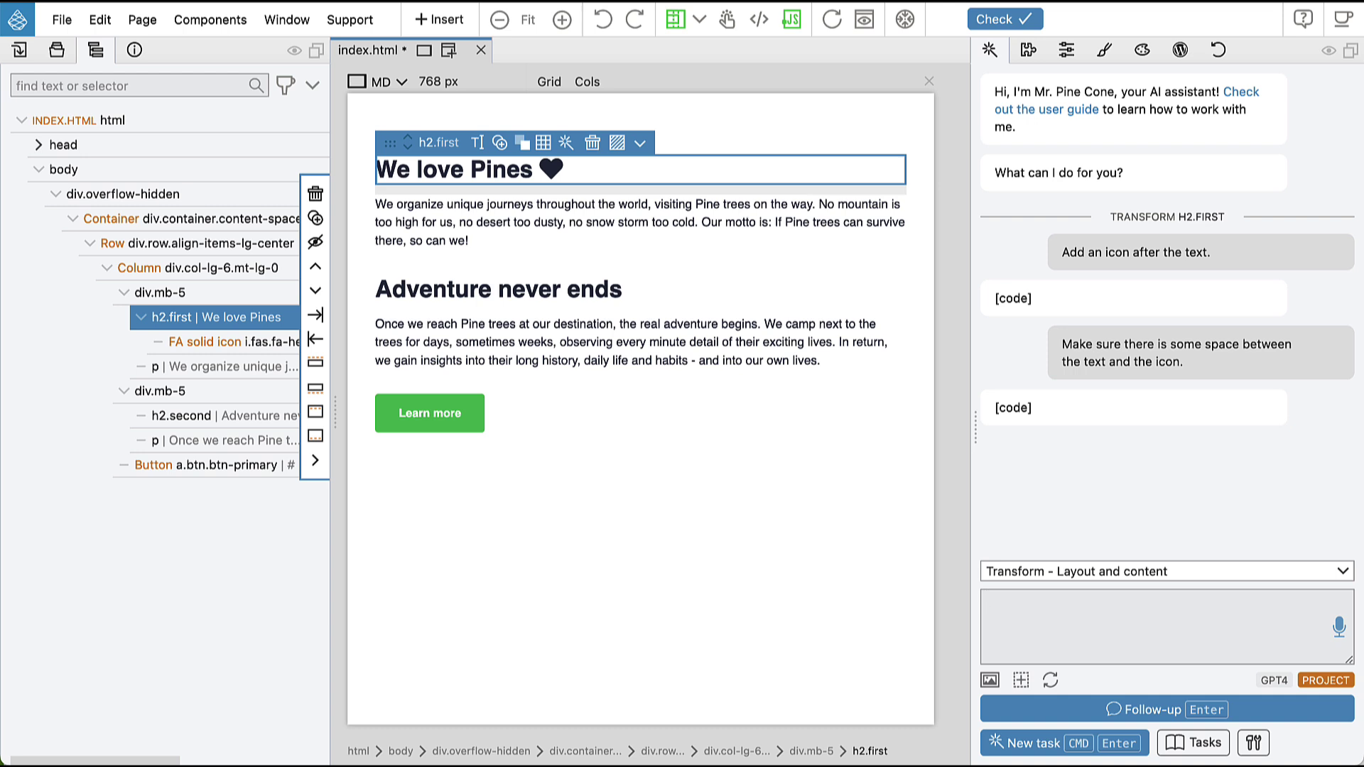
# Step: Send the follow-up "Color the icon with primary color."
pyautogui.write('Color the icon with primary co')
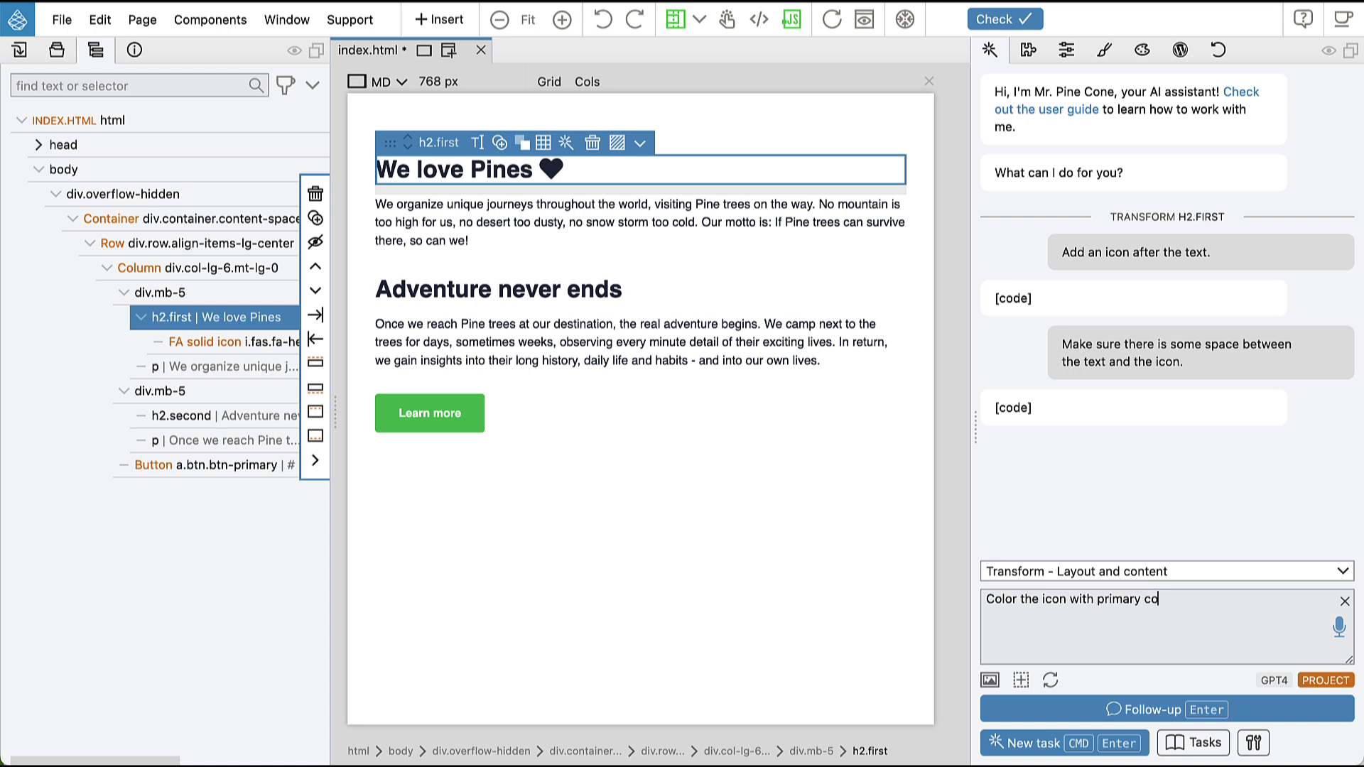
pyautogui.write('lor.')
pyautogui.press('Return')
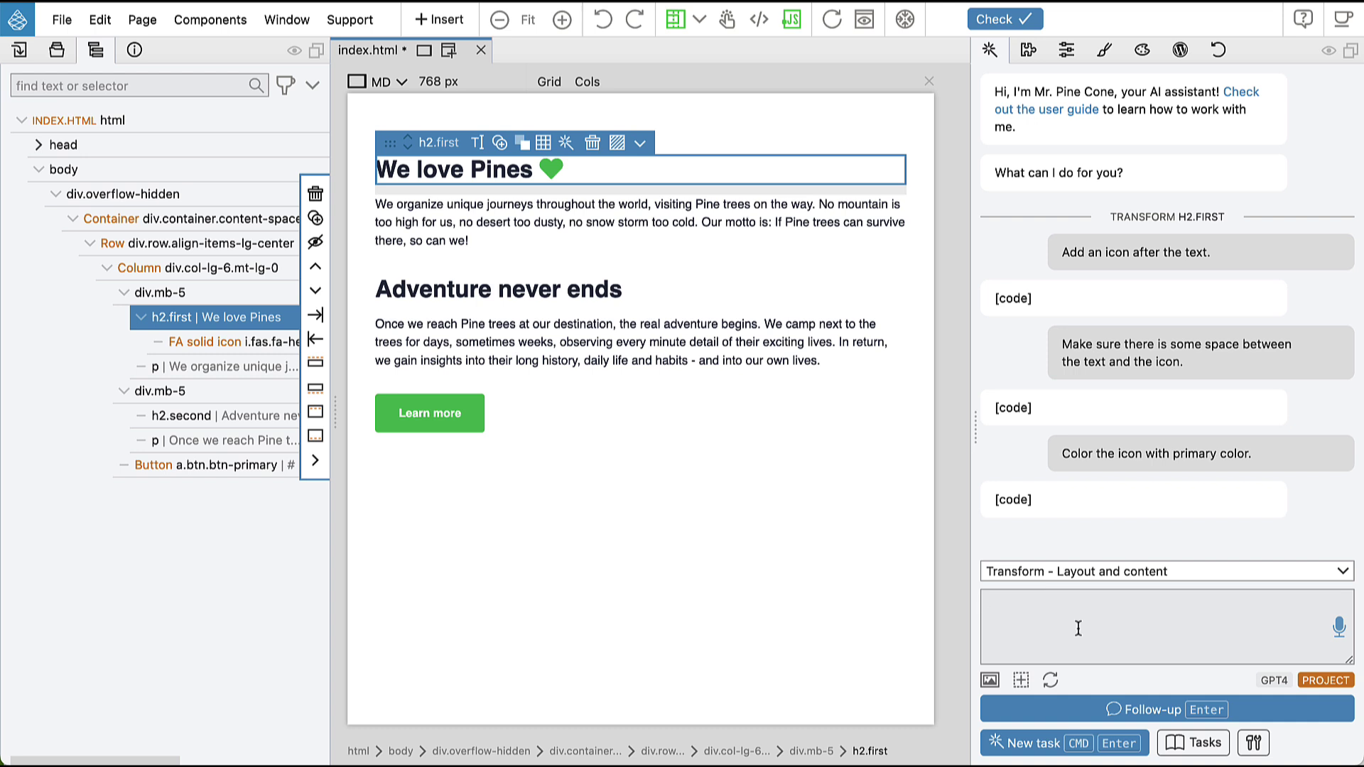
# Step: Save the conversation as a learned task, storing the database pinegrow.learned.tasks.json in a new LearnedTasks folder inside lab
pyautogui.moveTo(1135, 502)
pyautogui.click(1268, 501)
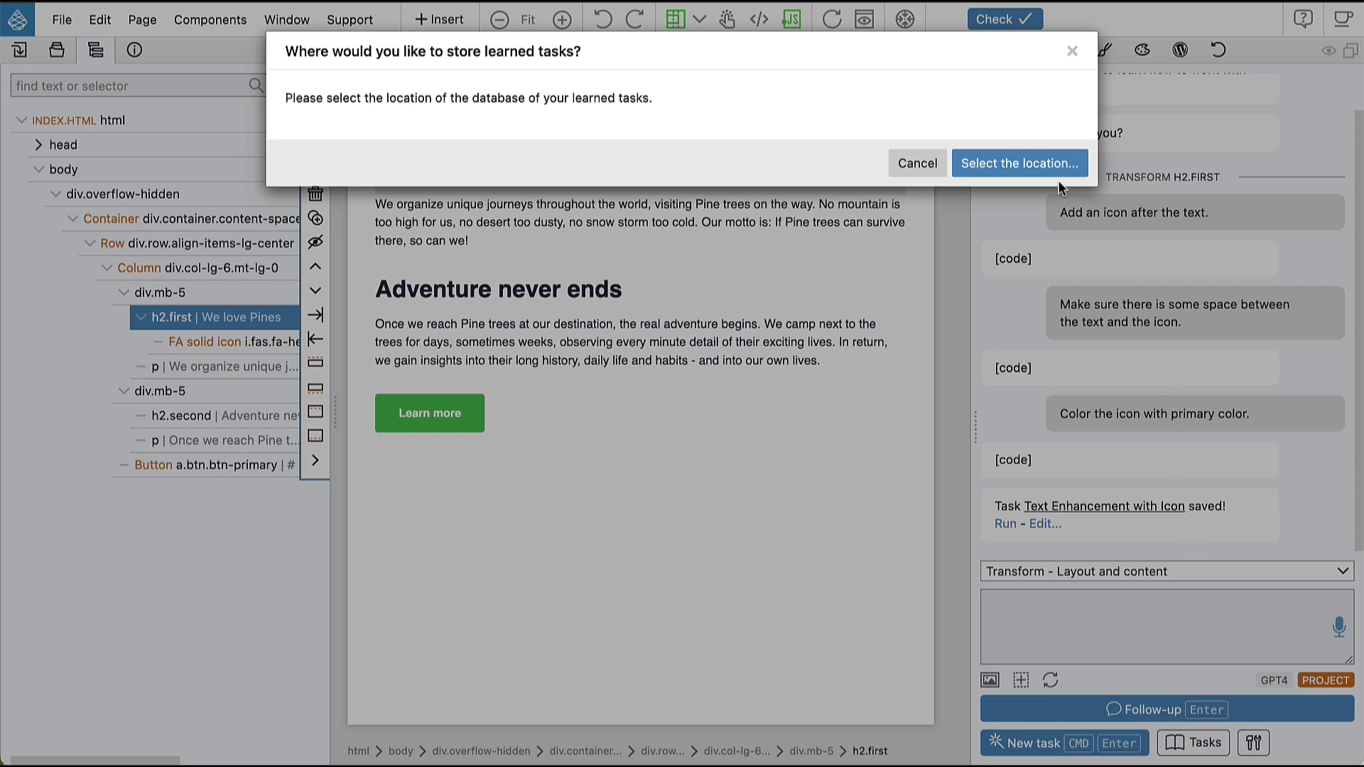
pyautogui.click(1022, 167)
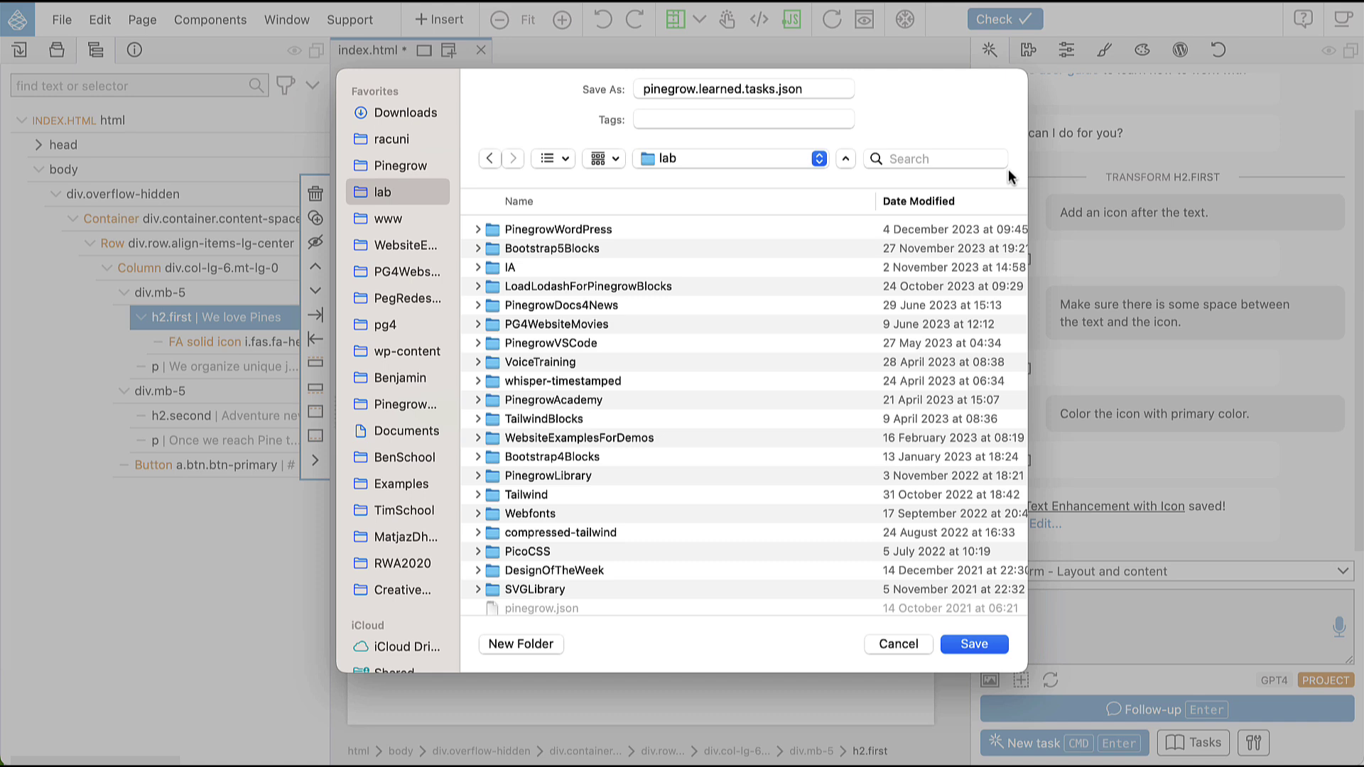
pyautogui.click(543, 643)
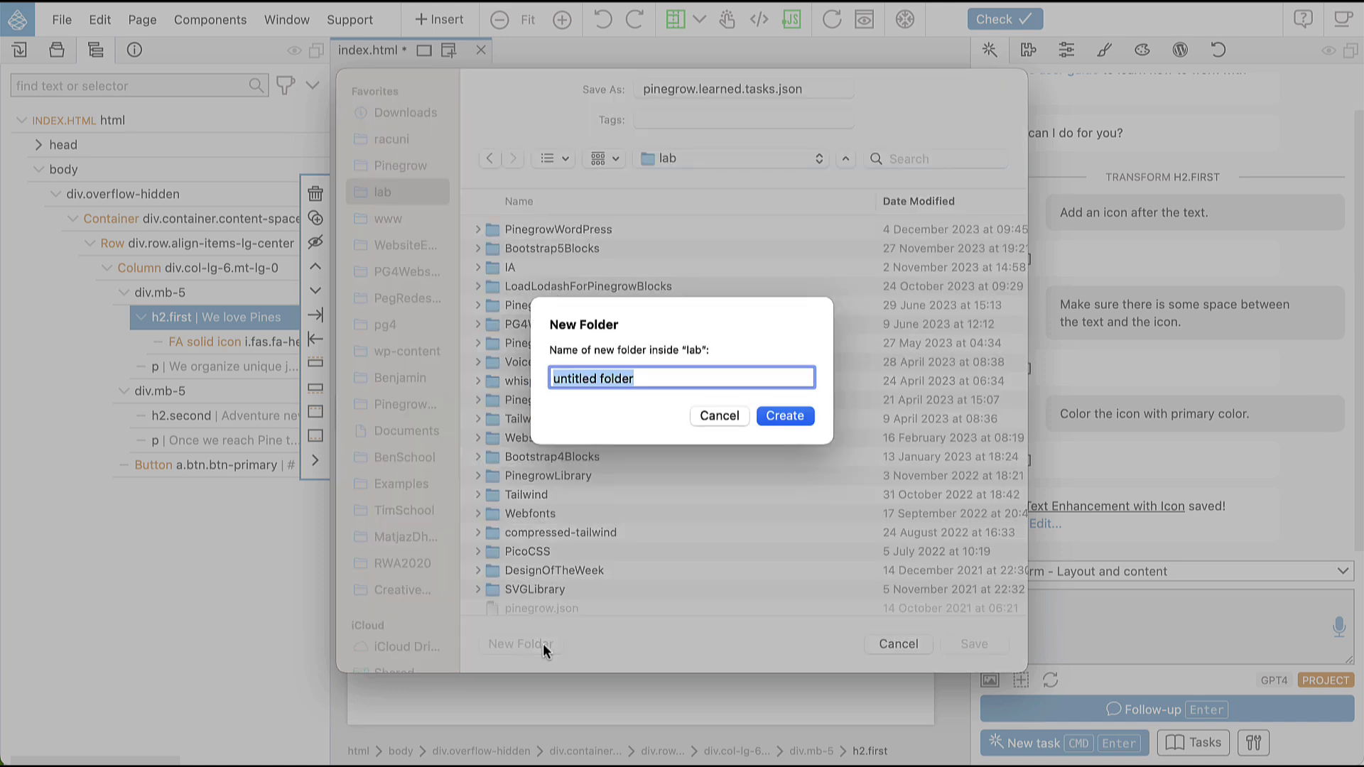
pyautogui.write('Learne')
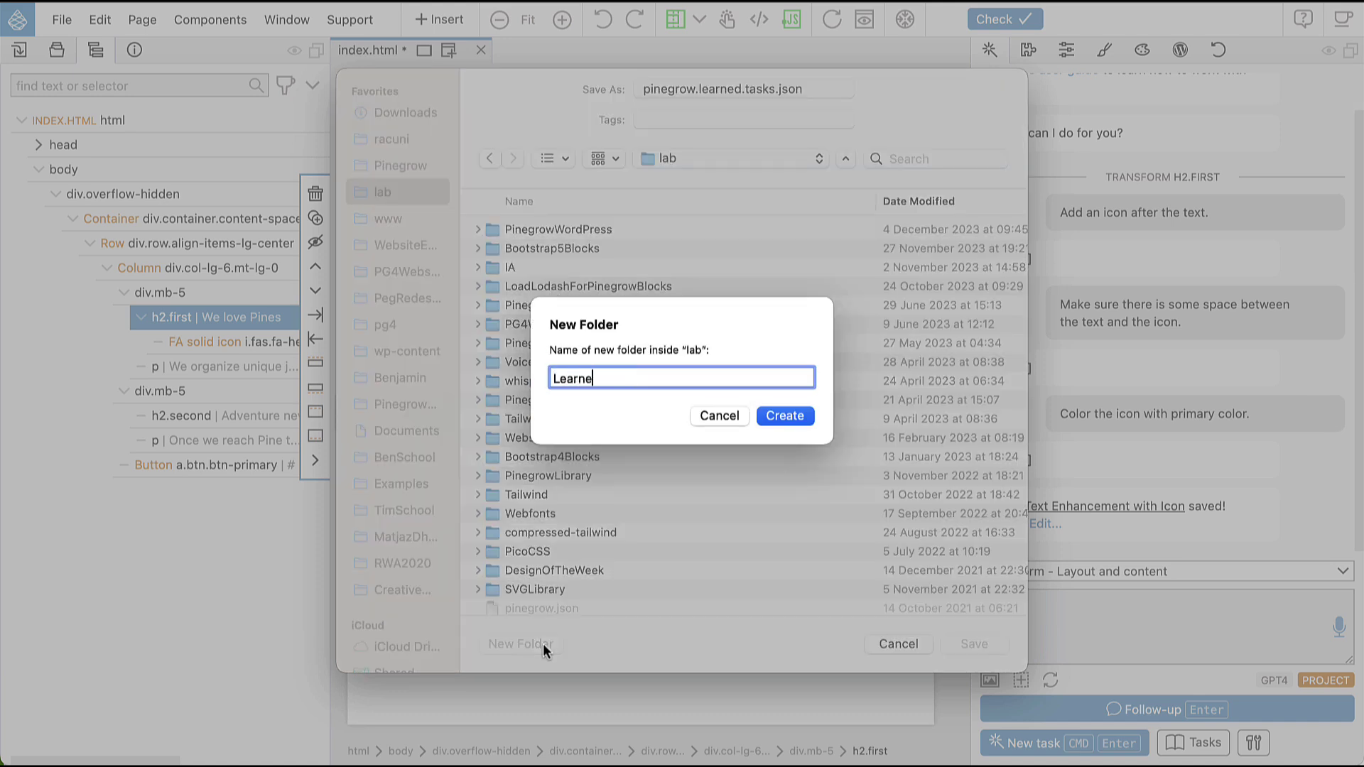
pyautogui.write('dTasks')
pyautogui.press('Return')
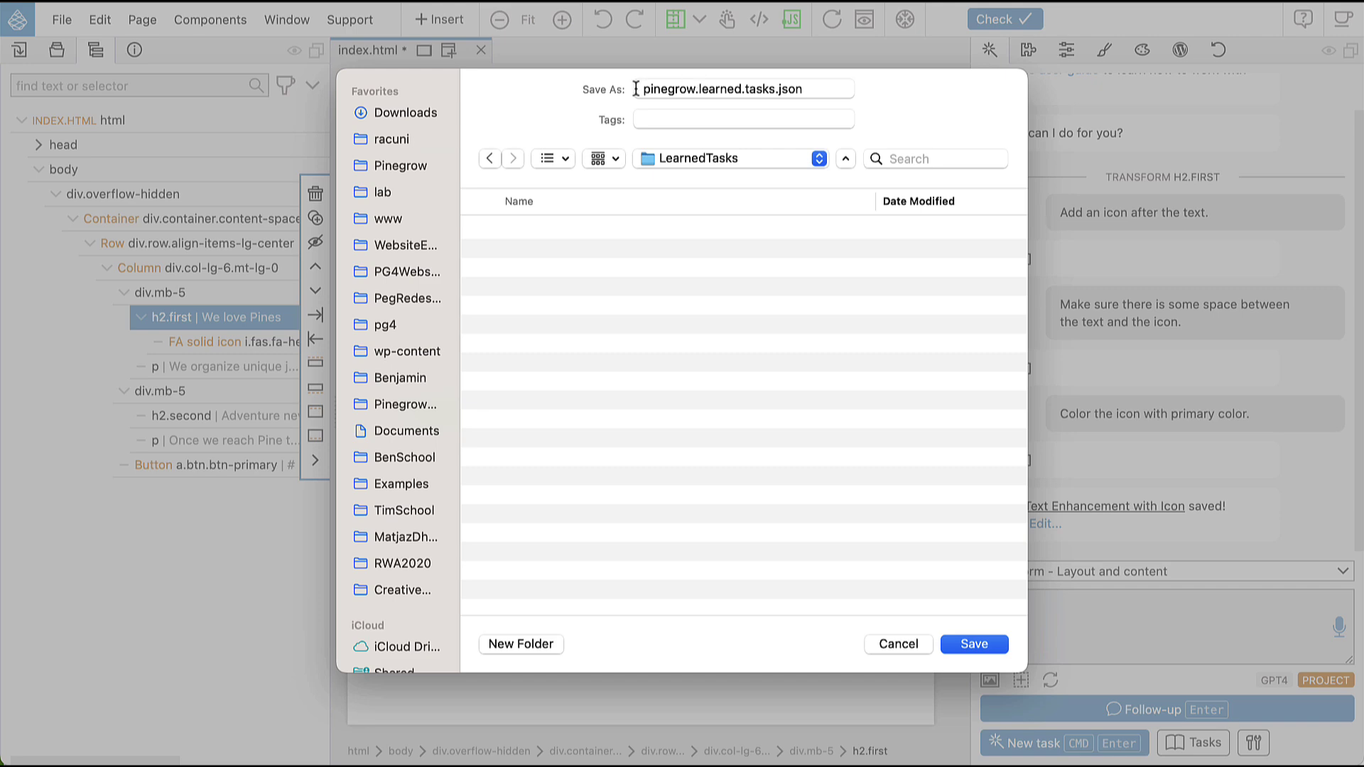
pyautogui.click(979, 645)
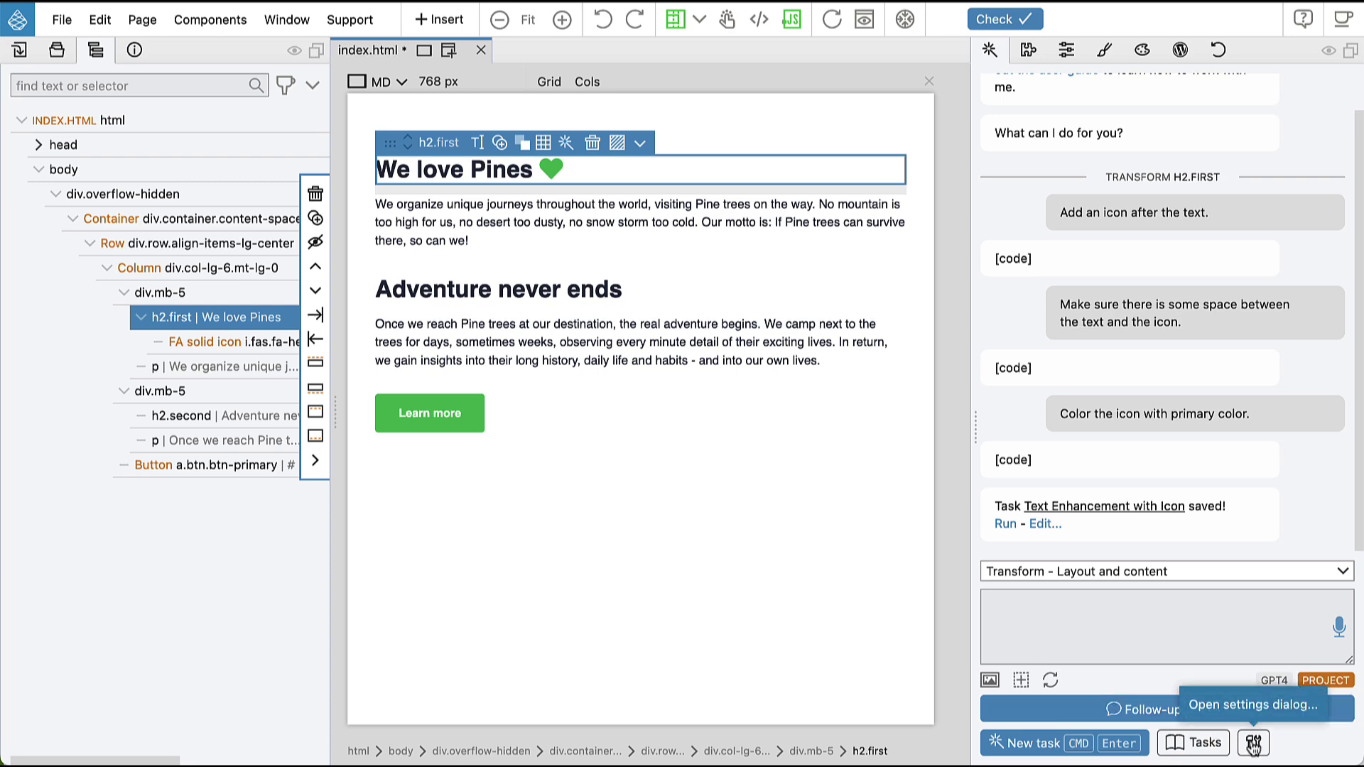
# Step: Check the learned tasks database URL in the AI Assistant settings, leaving the settings as they are
pyautogui.click(1254, 743)
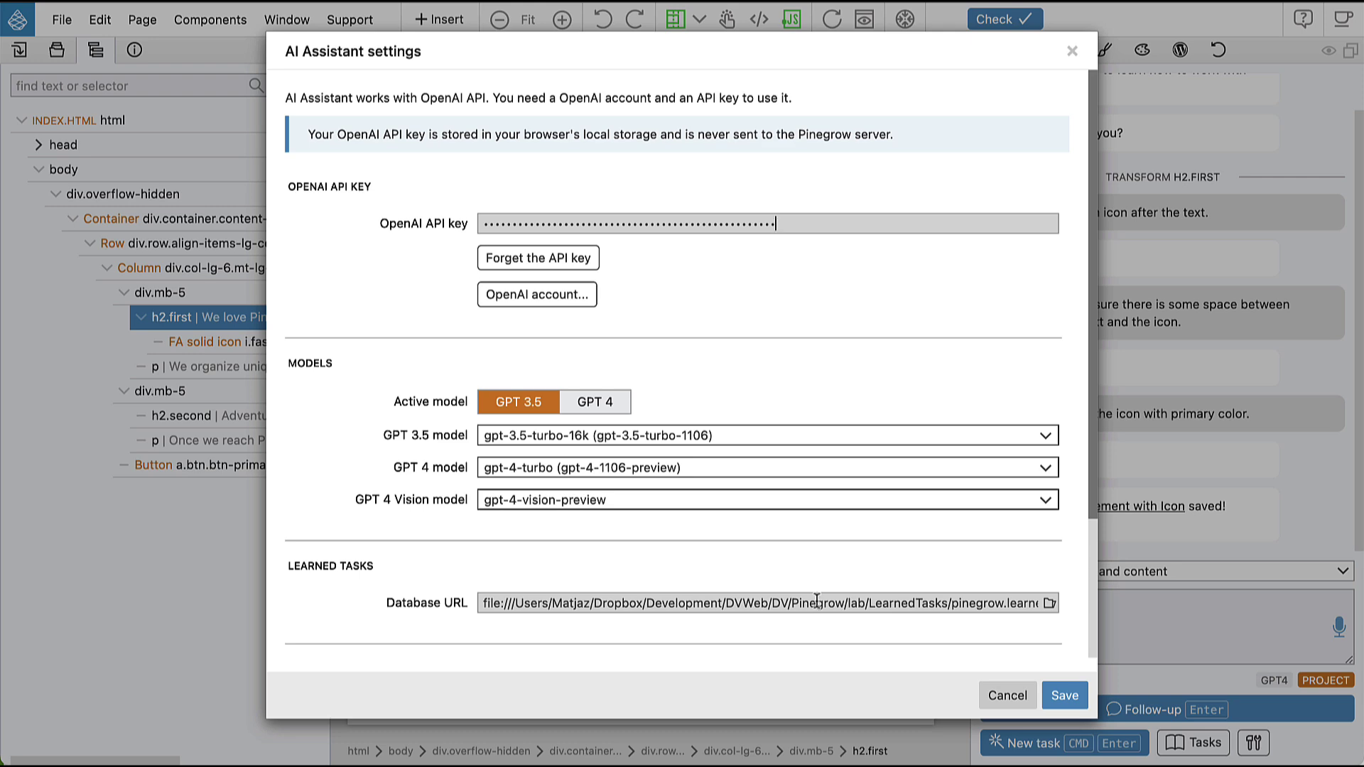
pyautogui.click(1003, 695)
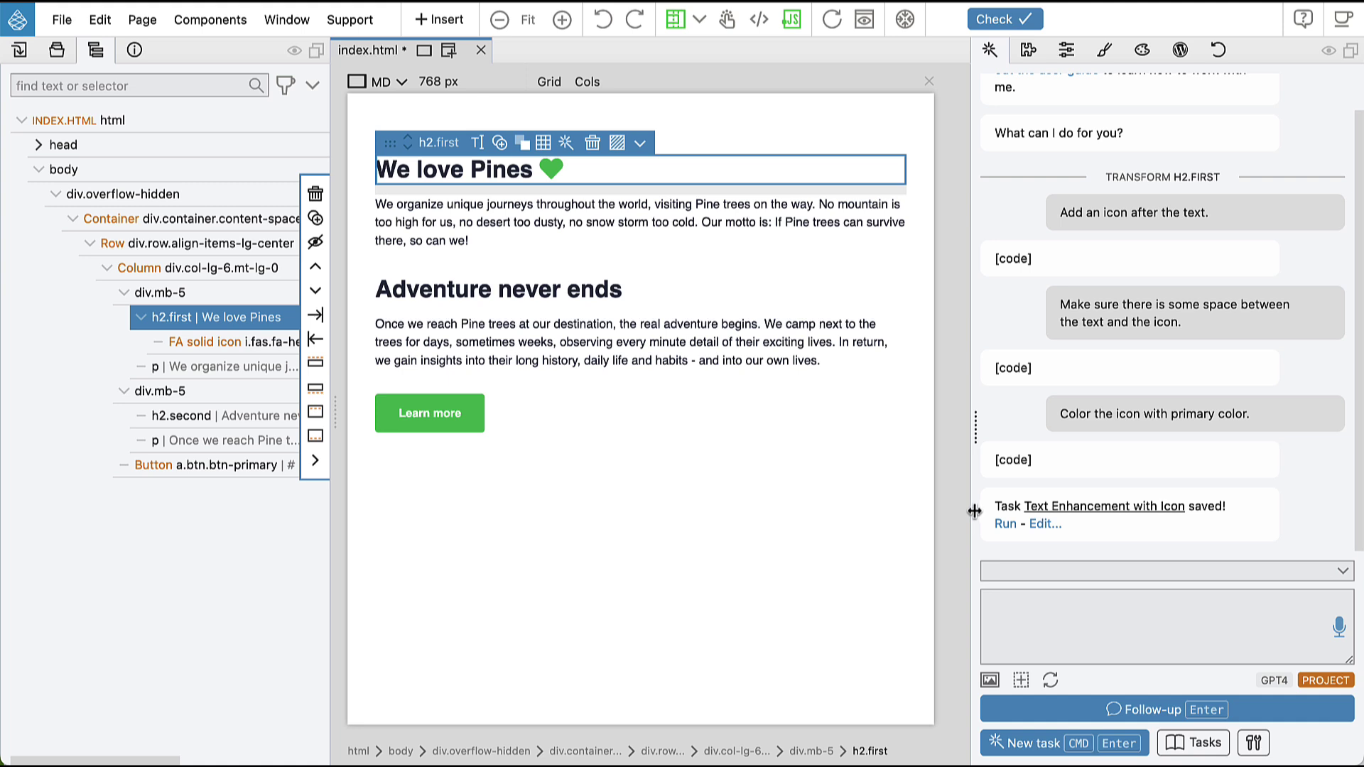
# Step: Run the learned task "Text Enhancement with Icon" on the "Adventure never ends" heading
pyautogui.click(654, 291)
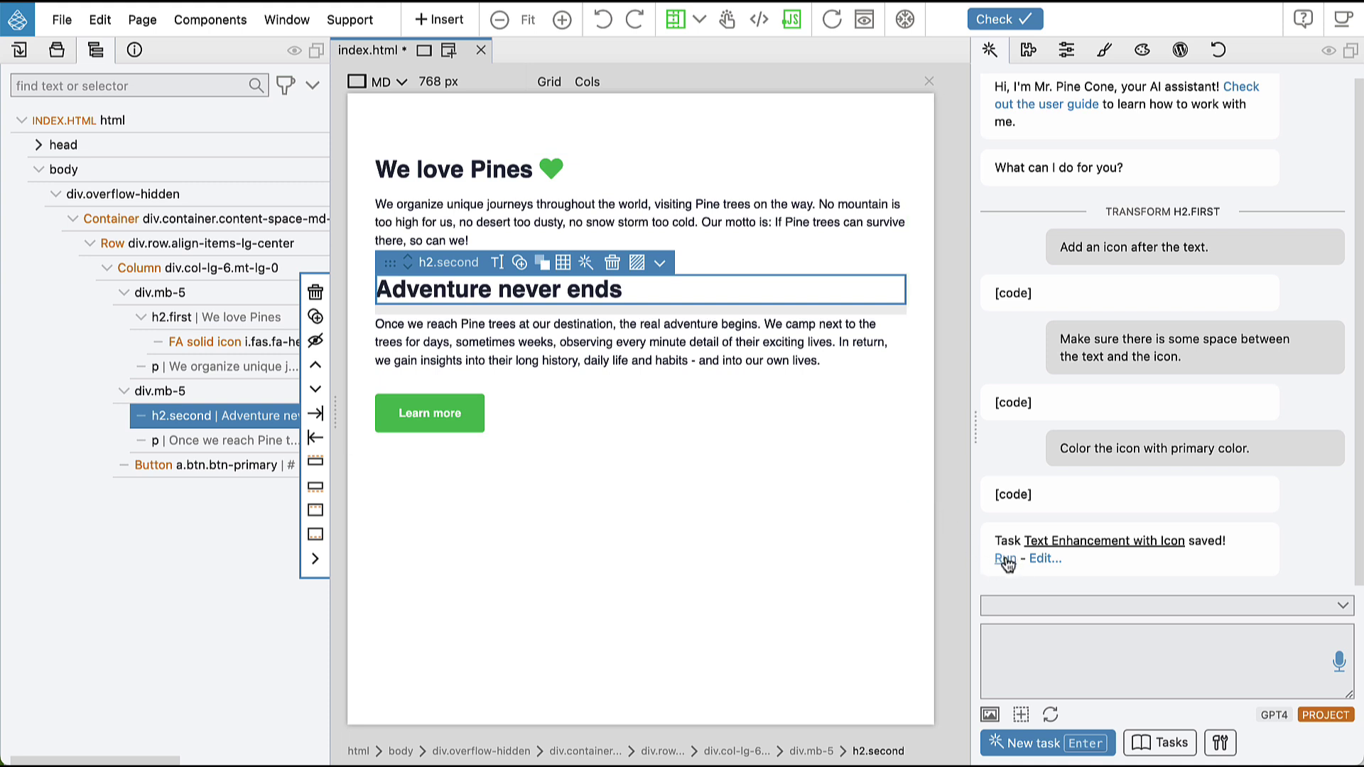
pyautogui.click(587, 263)
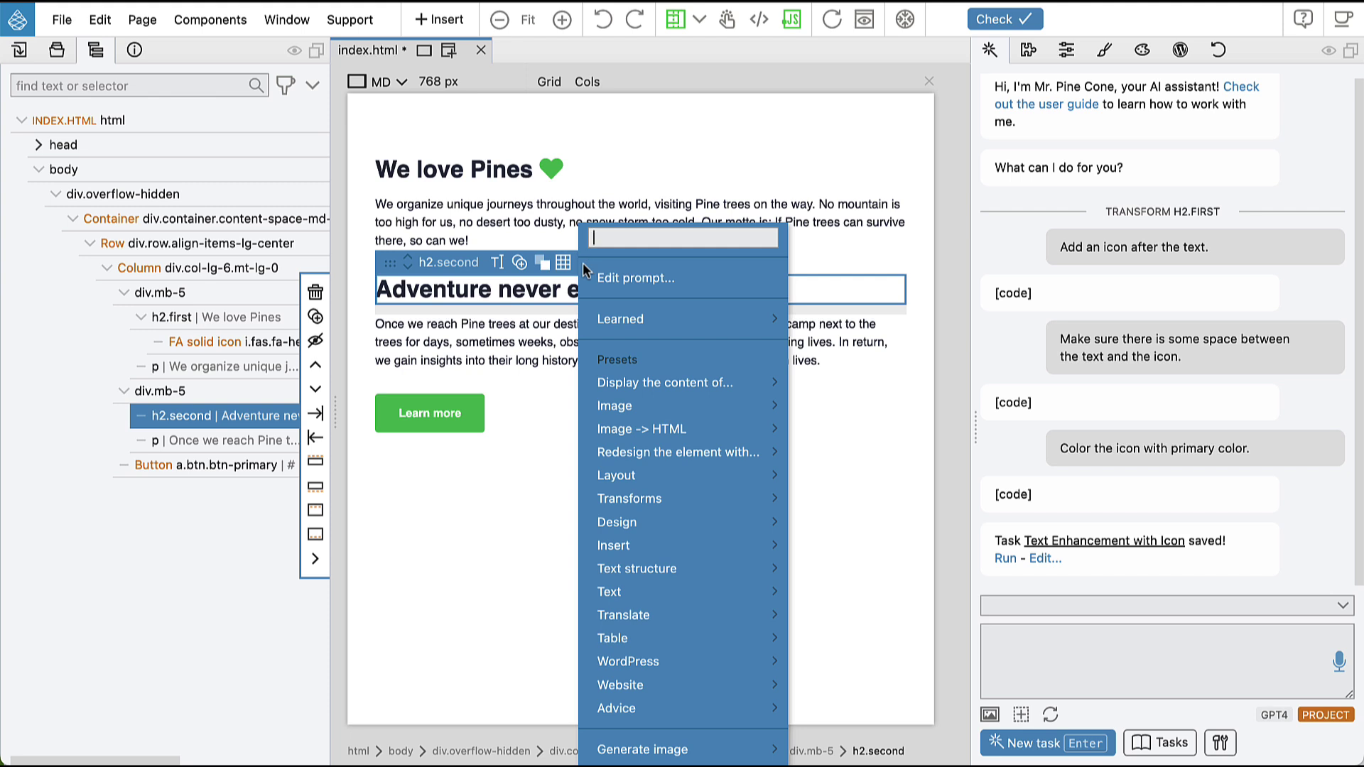
pyautogui.moveTo(713, 328)
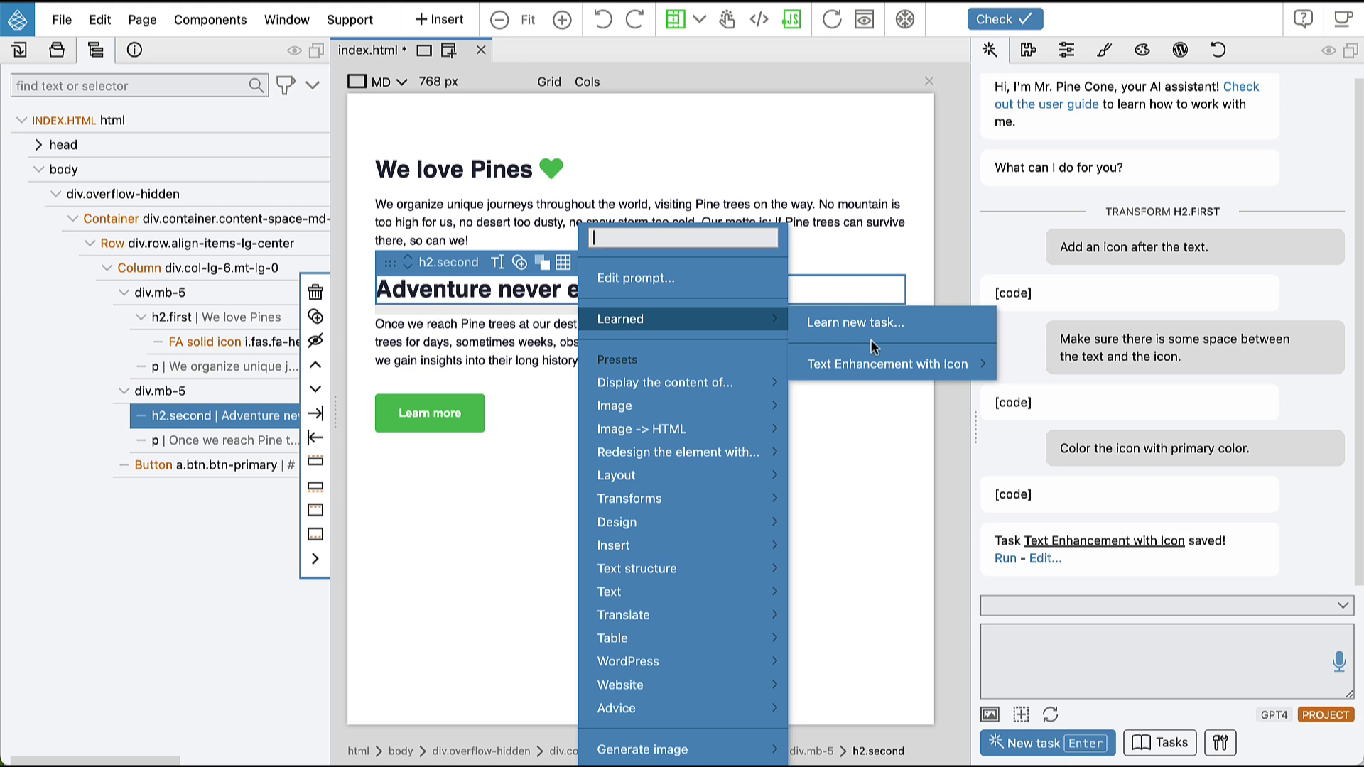
pyautogui.moveTo(877, 368)
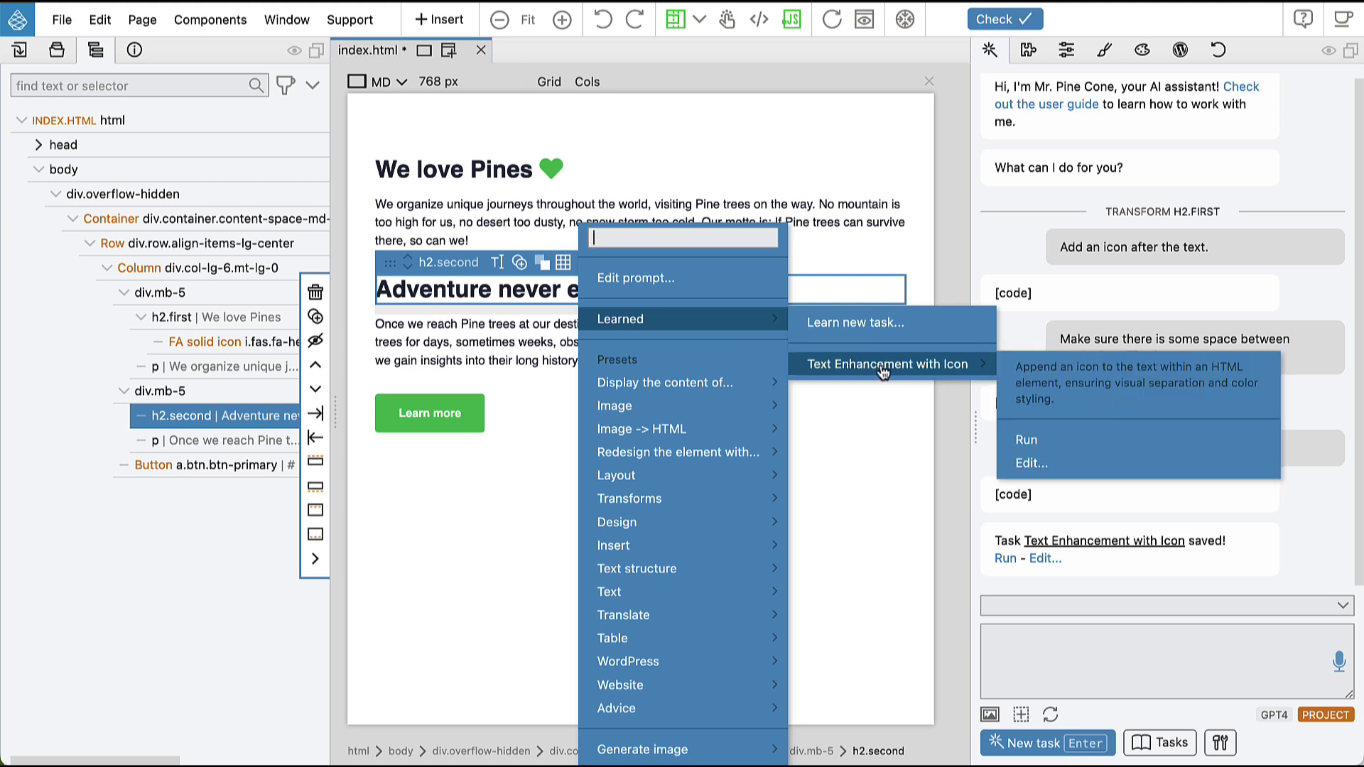
pyautogui.click(881, 366)
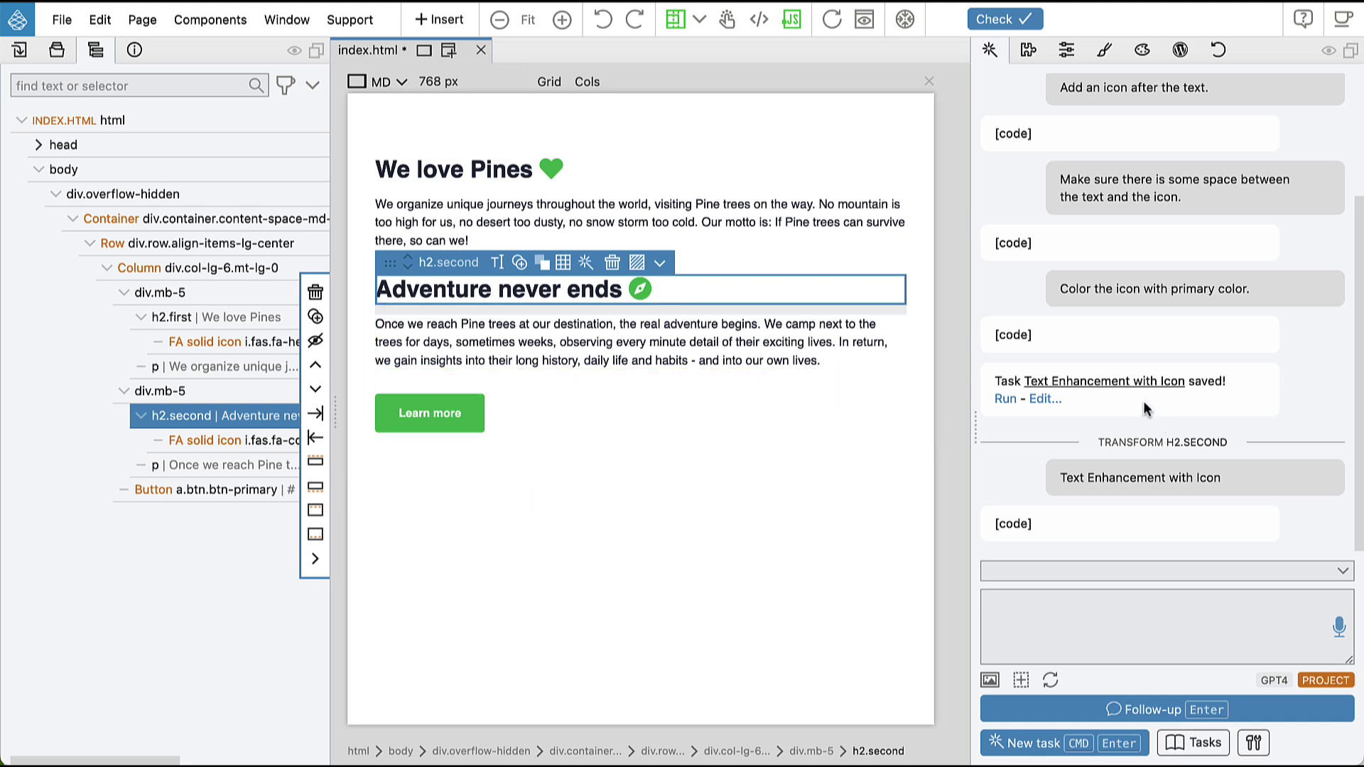
# Step: Review the learned task's description, initial instruction and example code in its editor, and close it without saving
pyautogui.click(1043, 399)
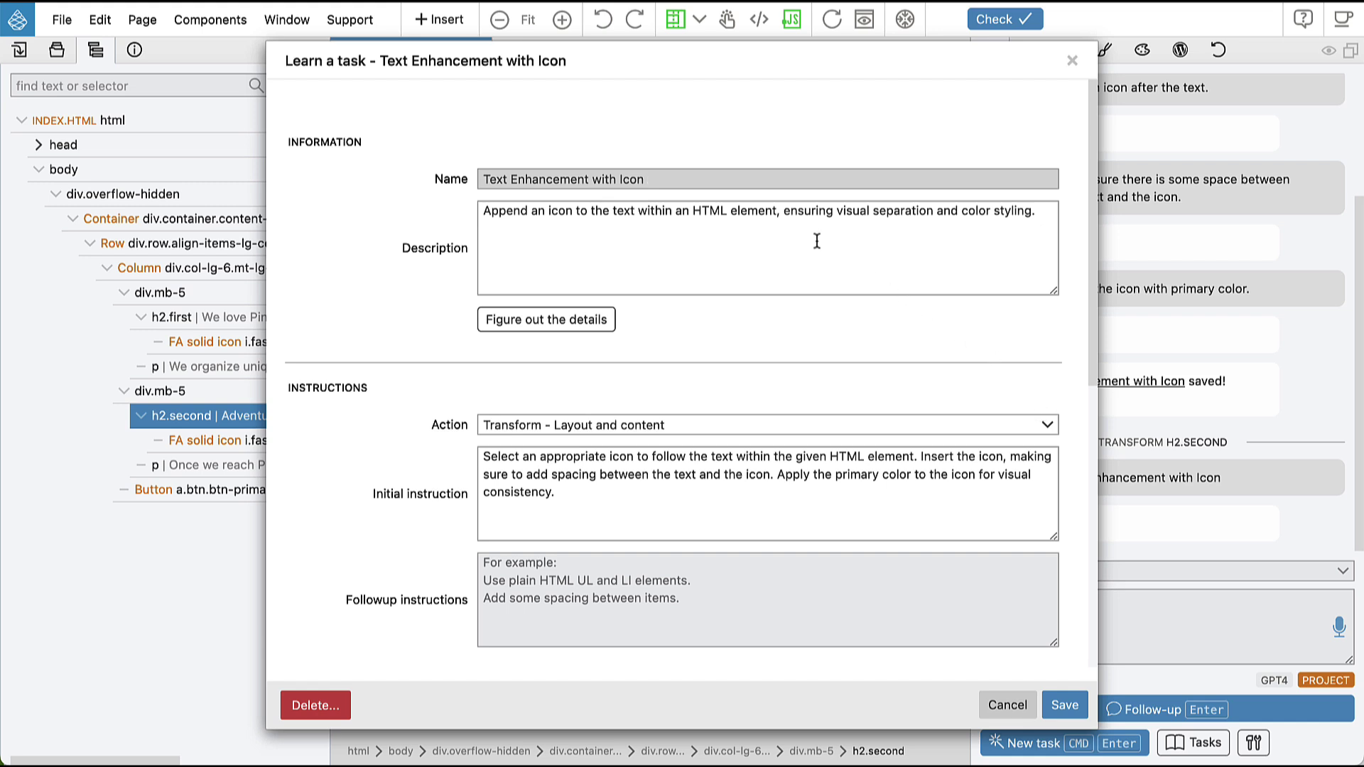
pyautogui.moveTo(446, 65); pyautogui.dragTo(668, 80)
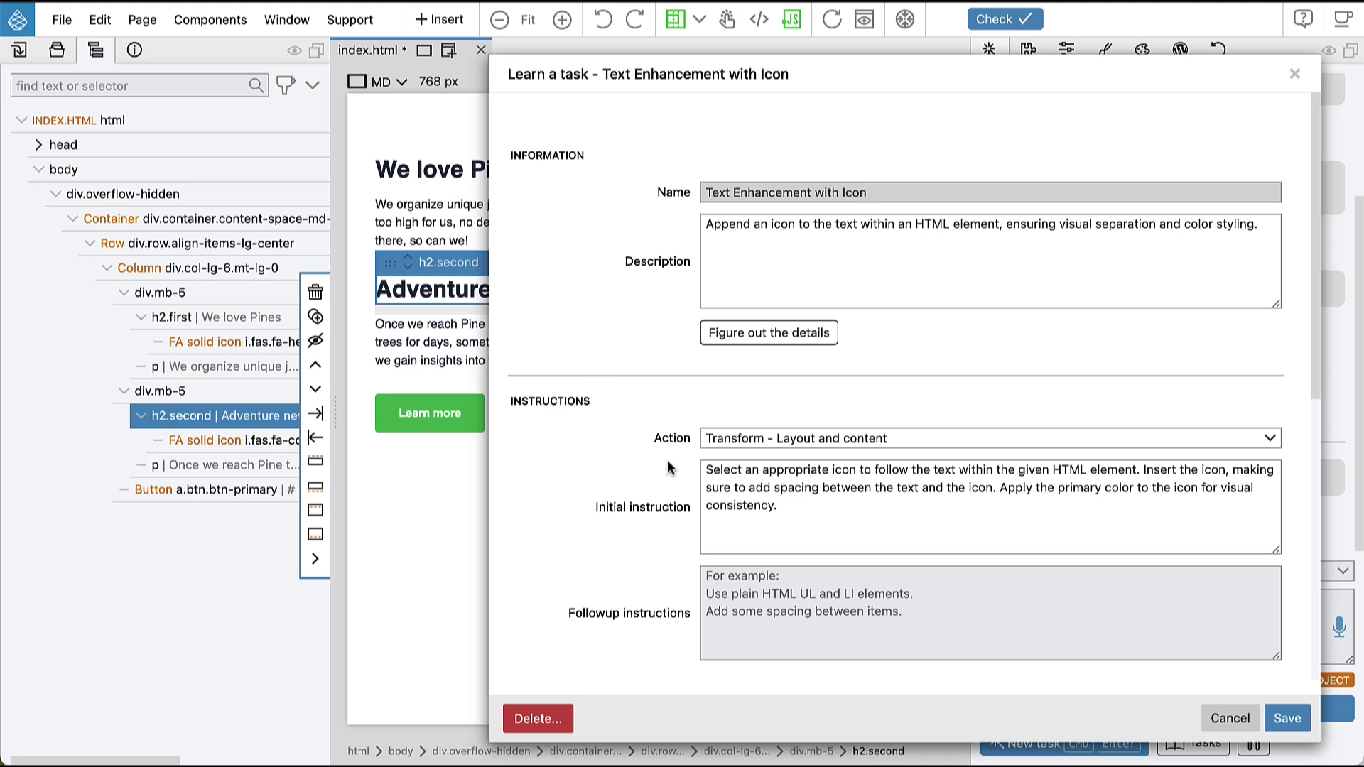
pyautogui.moveTo(796, 509); pyautogui.dragTo(705, 472)
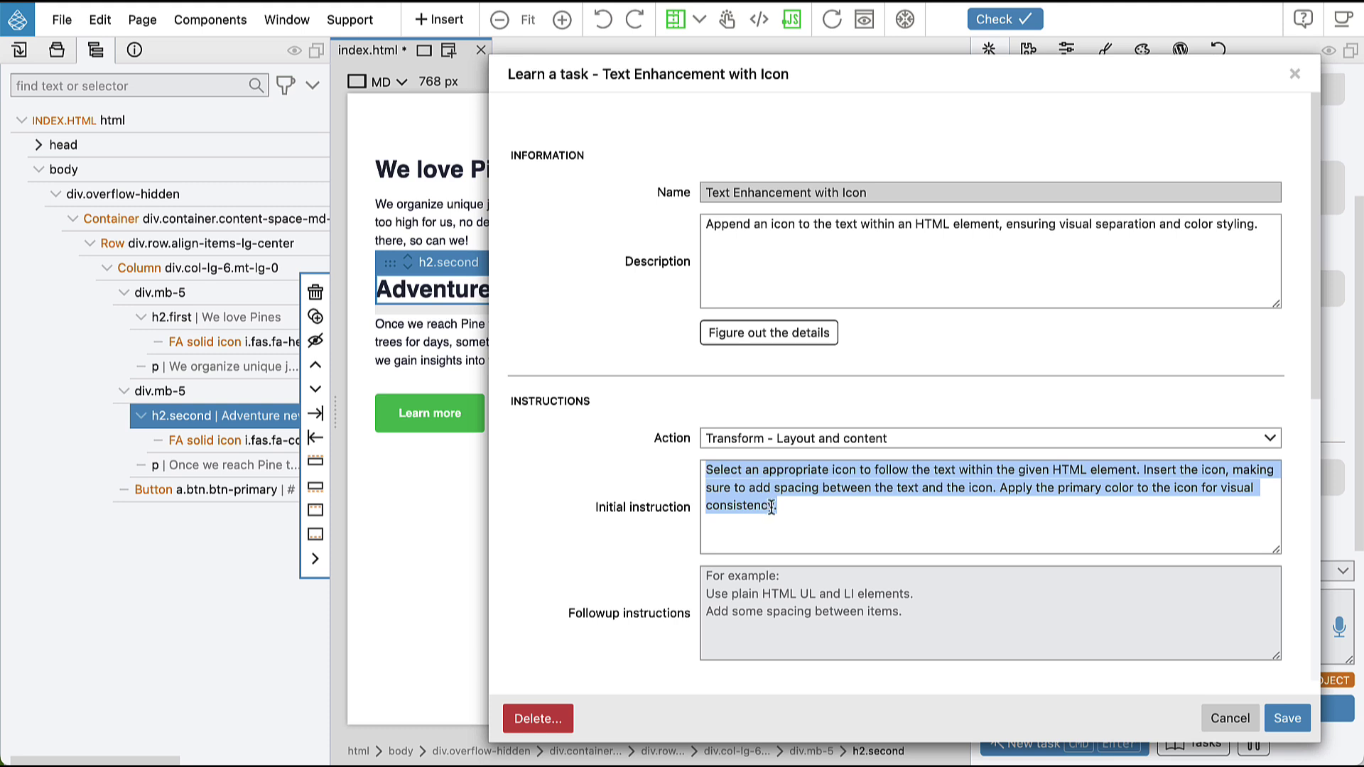
pyautogui.click(800, 510)
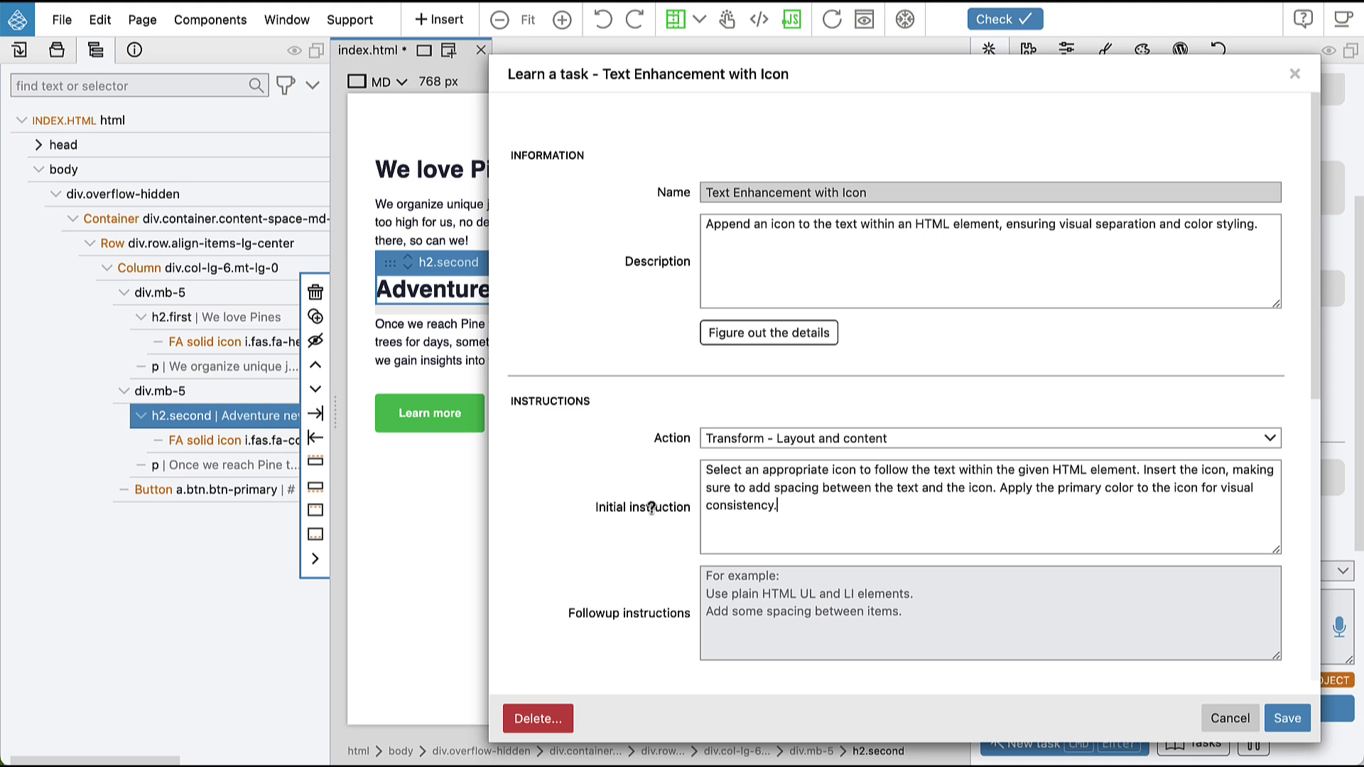
pyautogui.moveTo(651, 507)
pyautogui.scroll(-3, 652, 507)
pyautogui.scroll(-5, 651, 507)
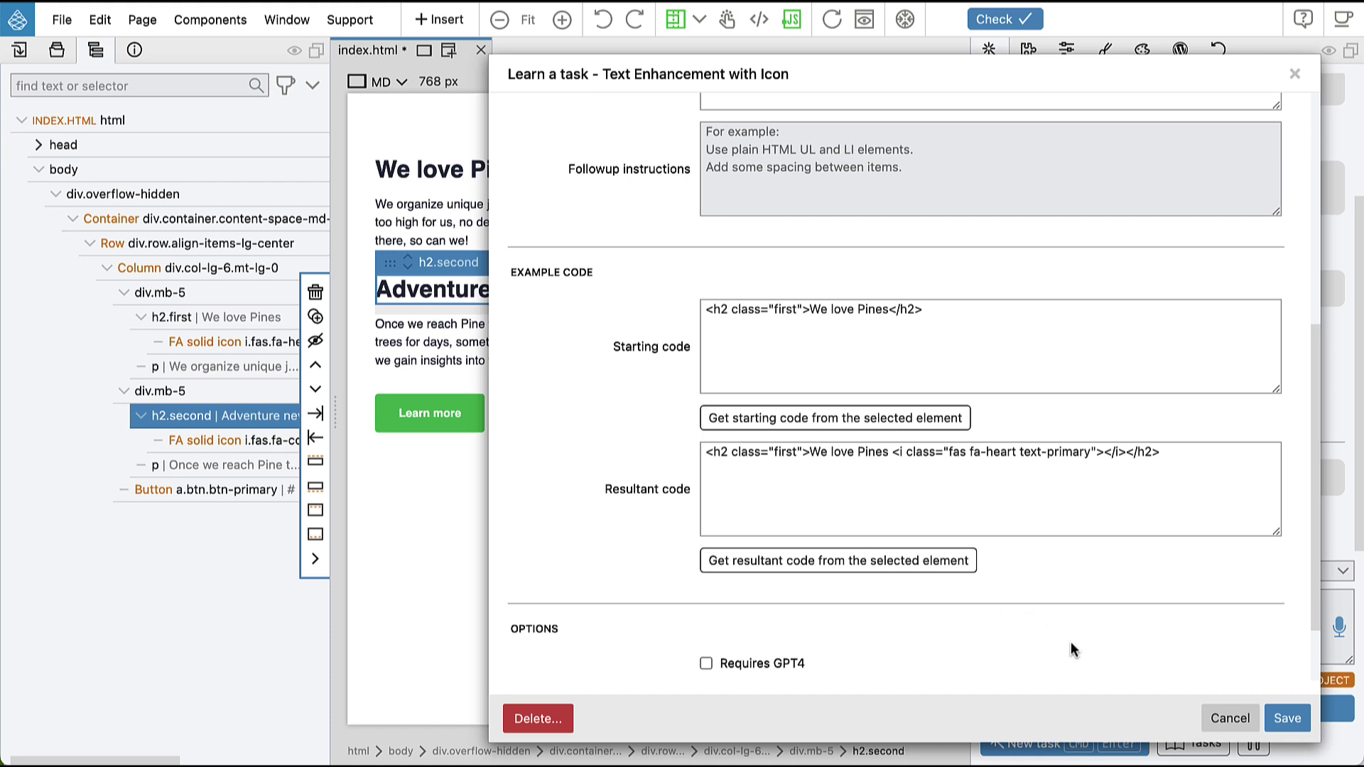
pyautogui.click(1221, 724)
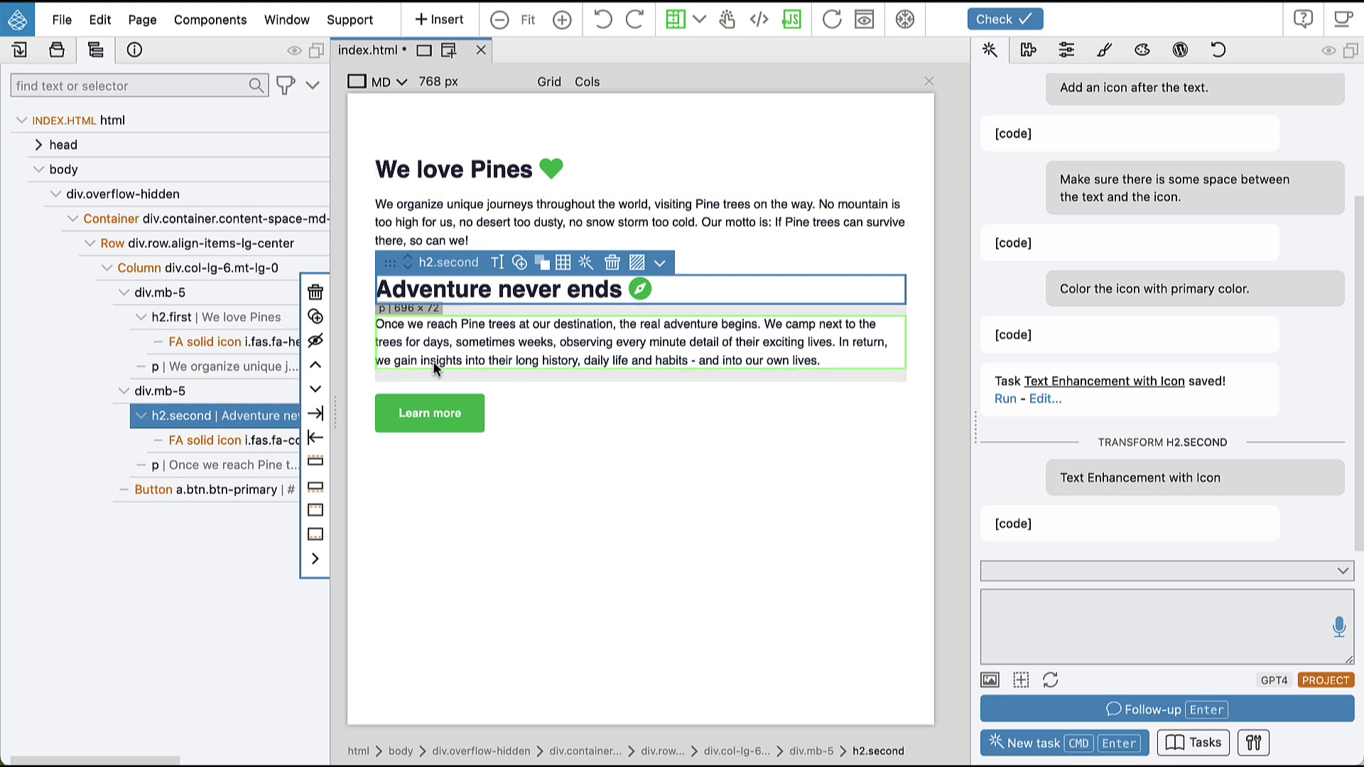
# Step: Run the learned task "Text Enhancement with Icon" on the "Learn more" button
pyautogui.click(396, 410)
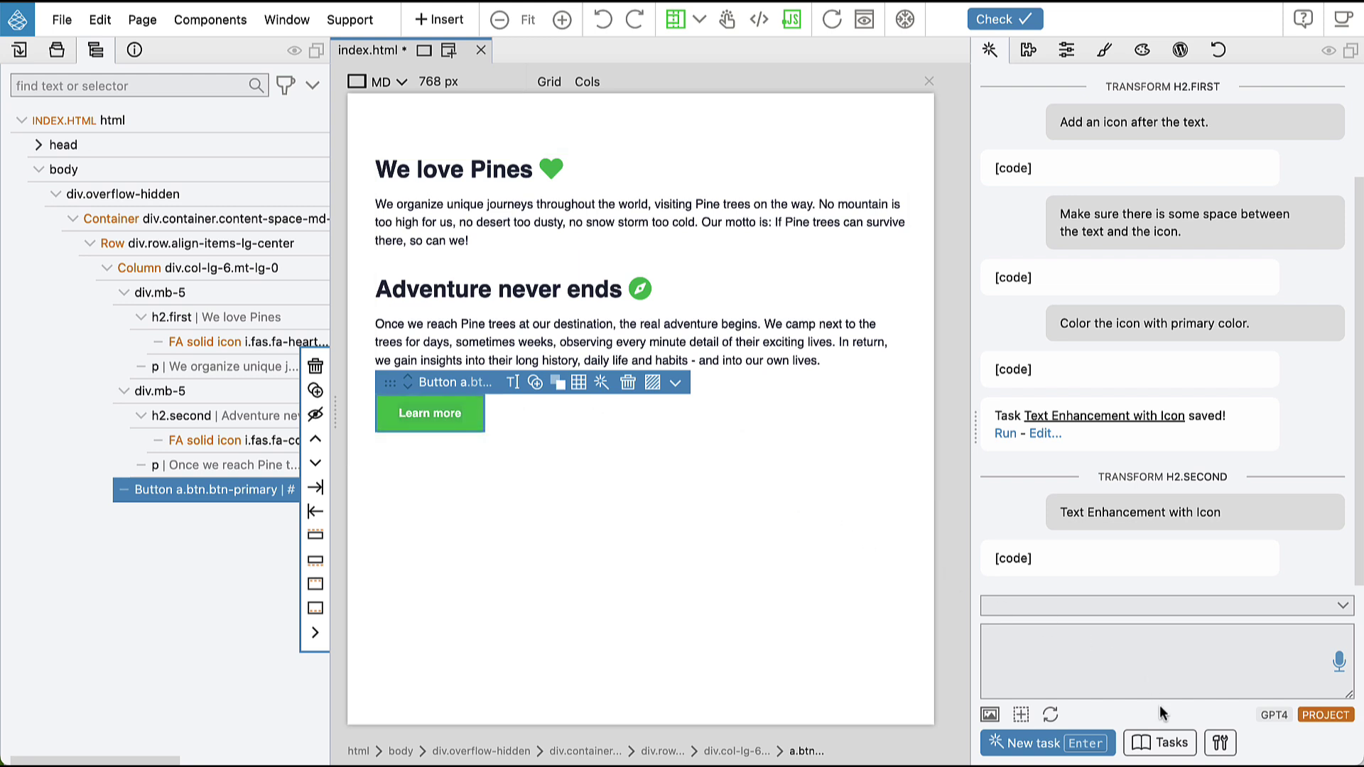
pyautogui.click(1174, 743)
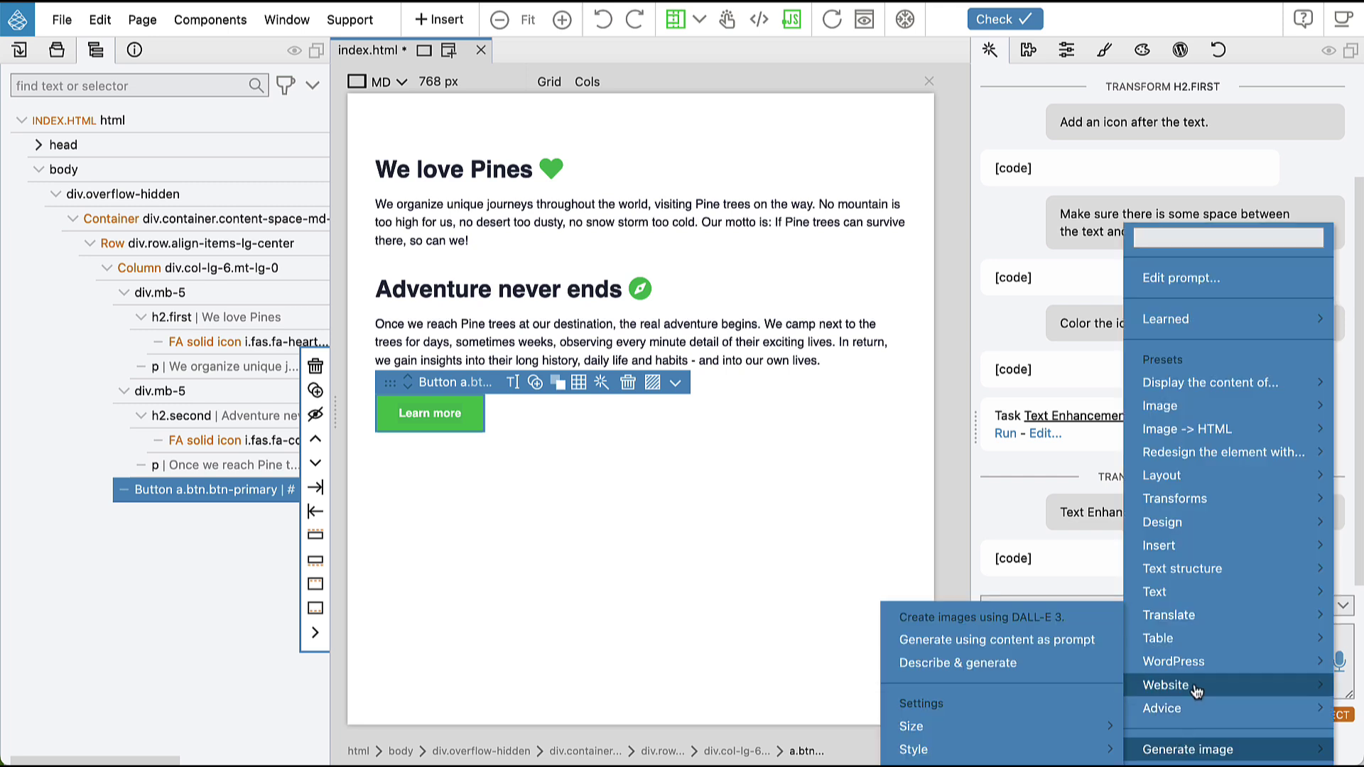
pyautogui.moveTo(1185, 328)
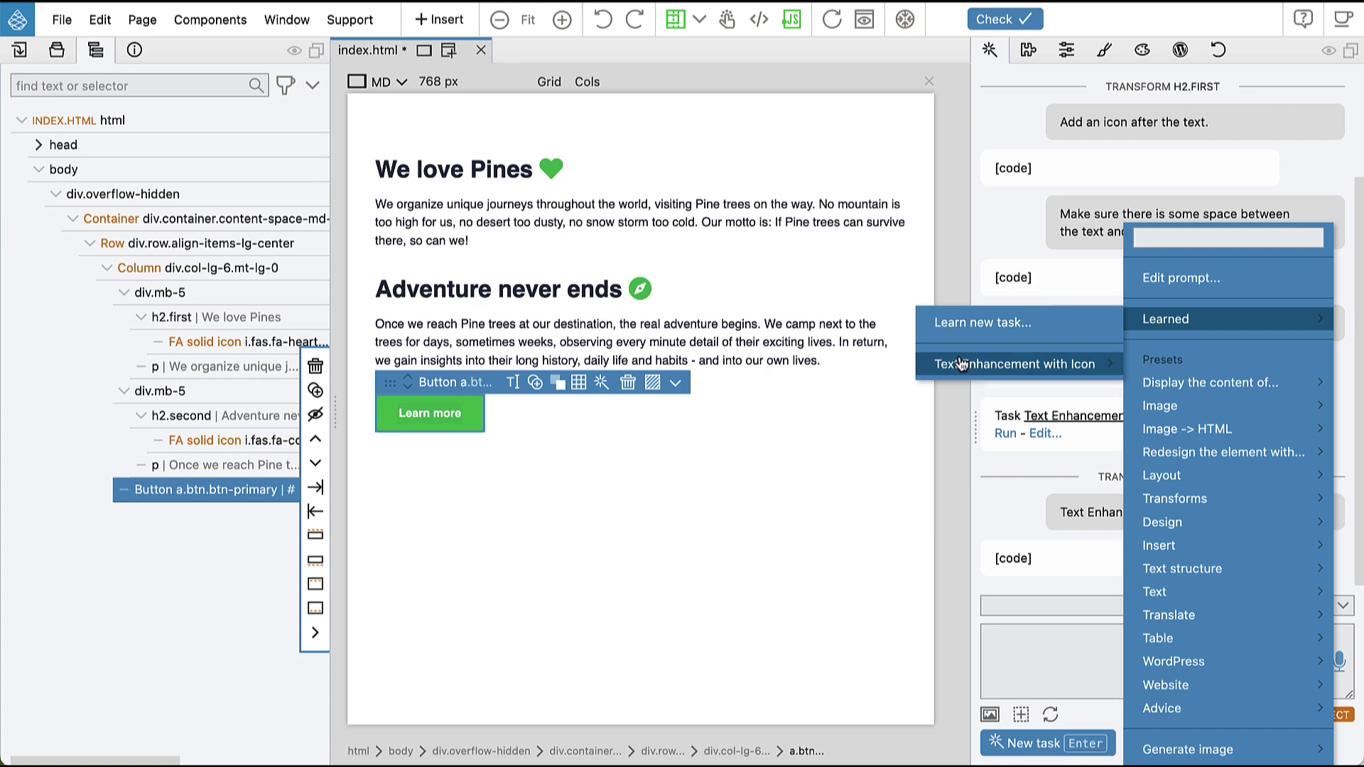
pyautogui.click(963, 367)
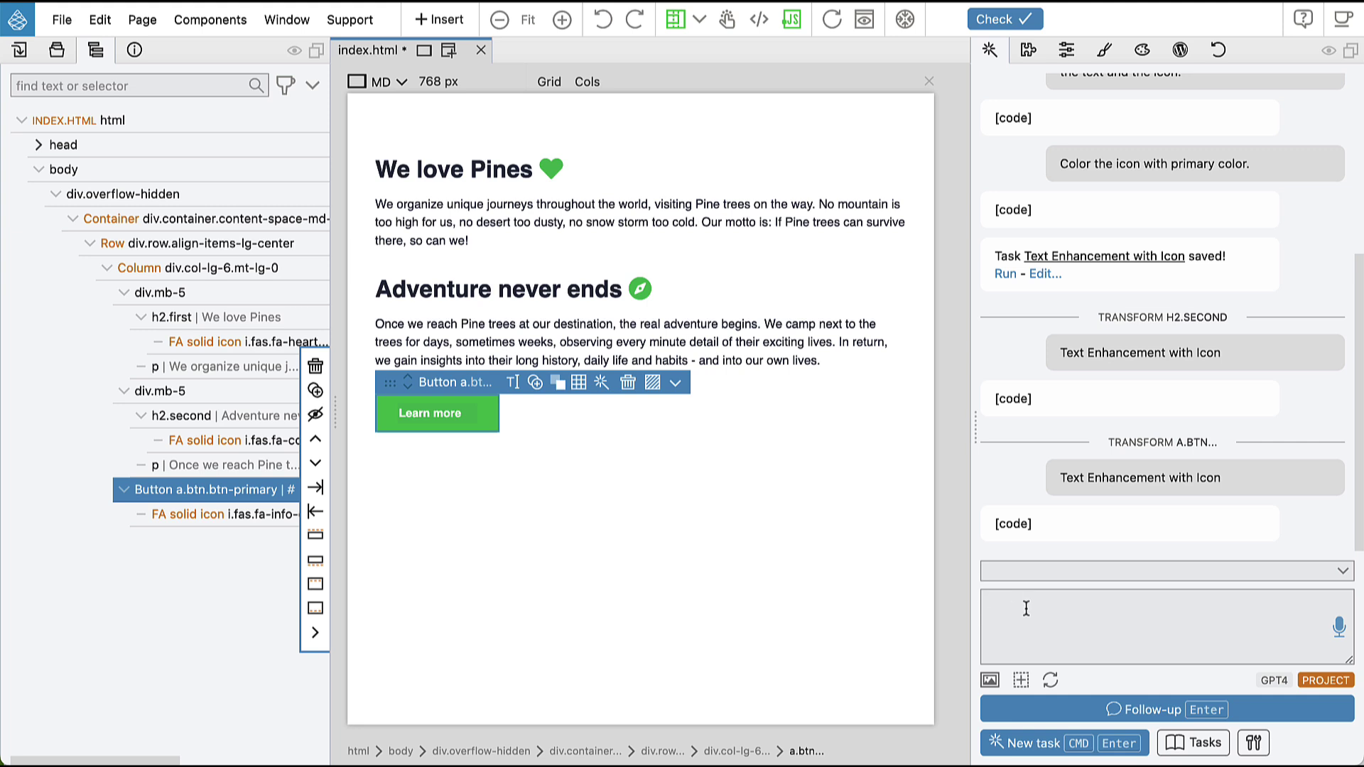
# Step: Send the follow-up "If the background is using primary color, use white color for the icon."
pyautogui.write('If the background is using primary colo')
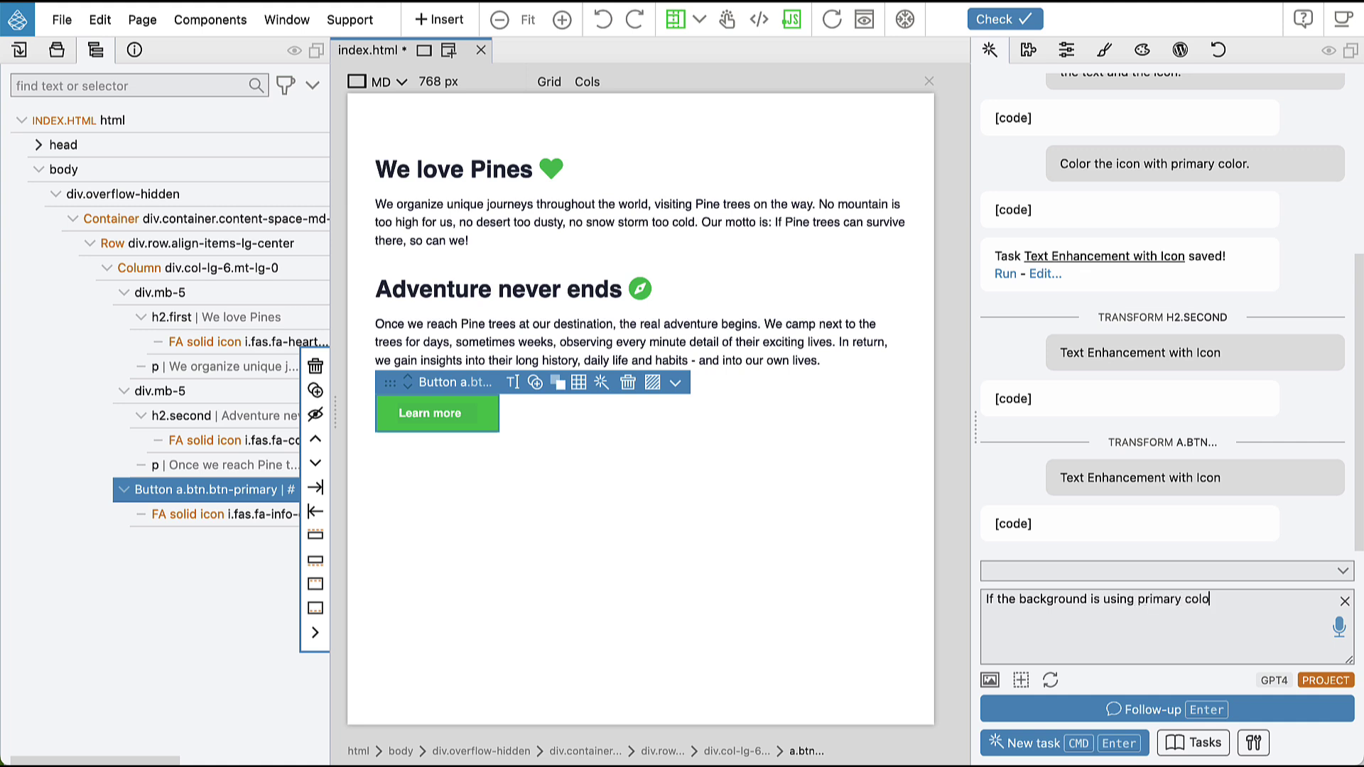
pyautogui.write('r, use white color for the icon.')
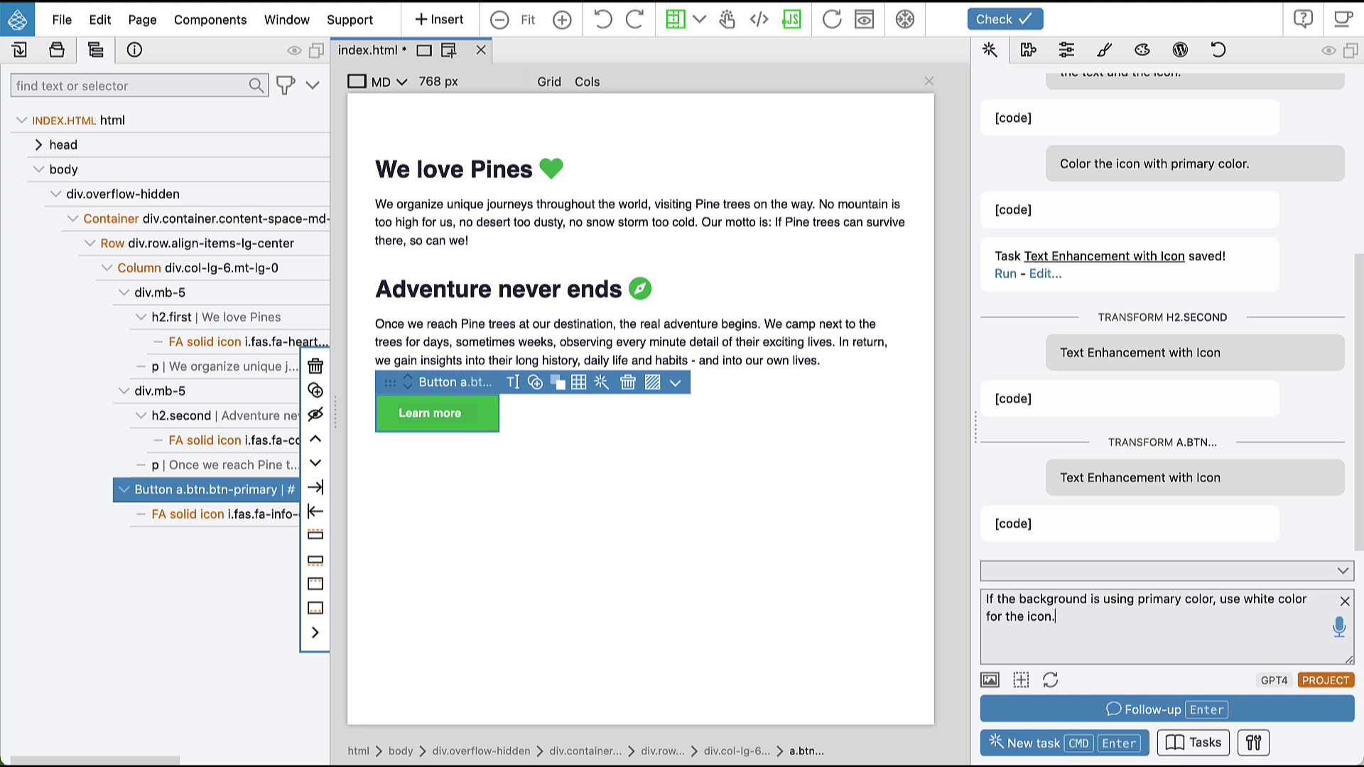
pyautogui.press('Return')
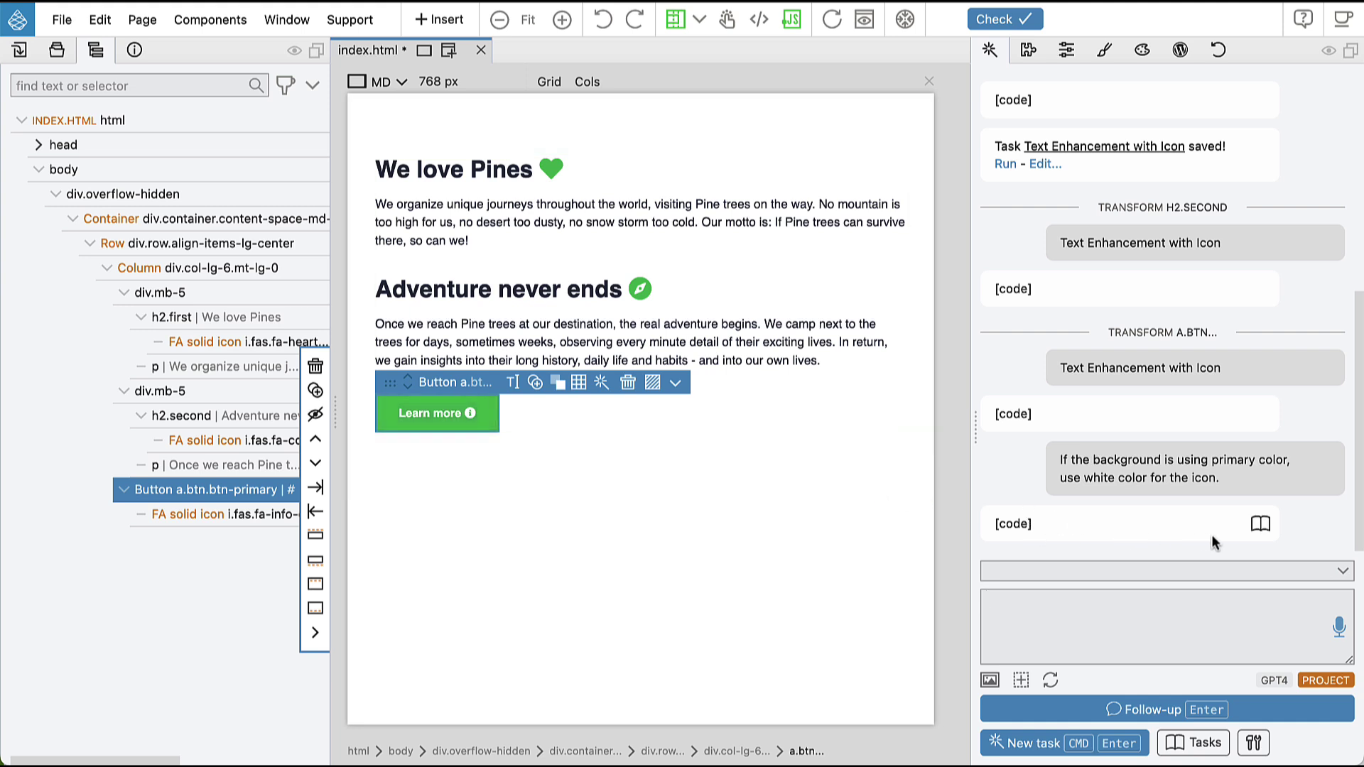
# Step: Update the learned task "Text Enhancement with Icon" with the white-icon follow-up instruction and save it
pyautogui.click(1262, 526)
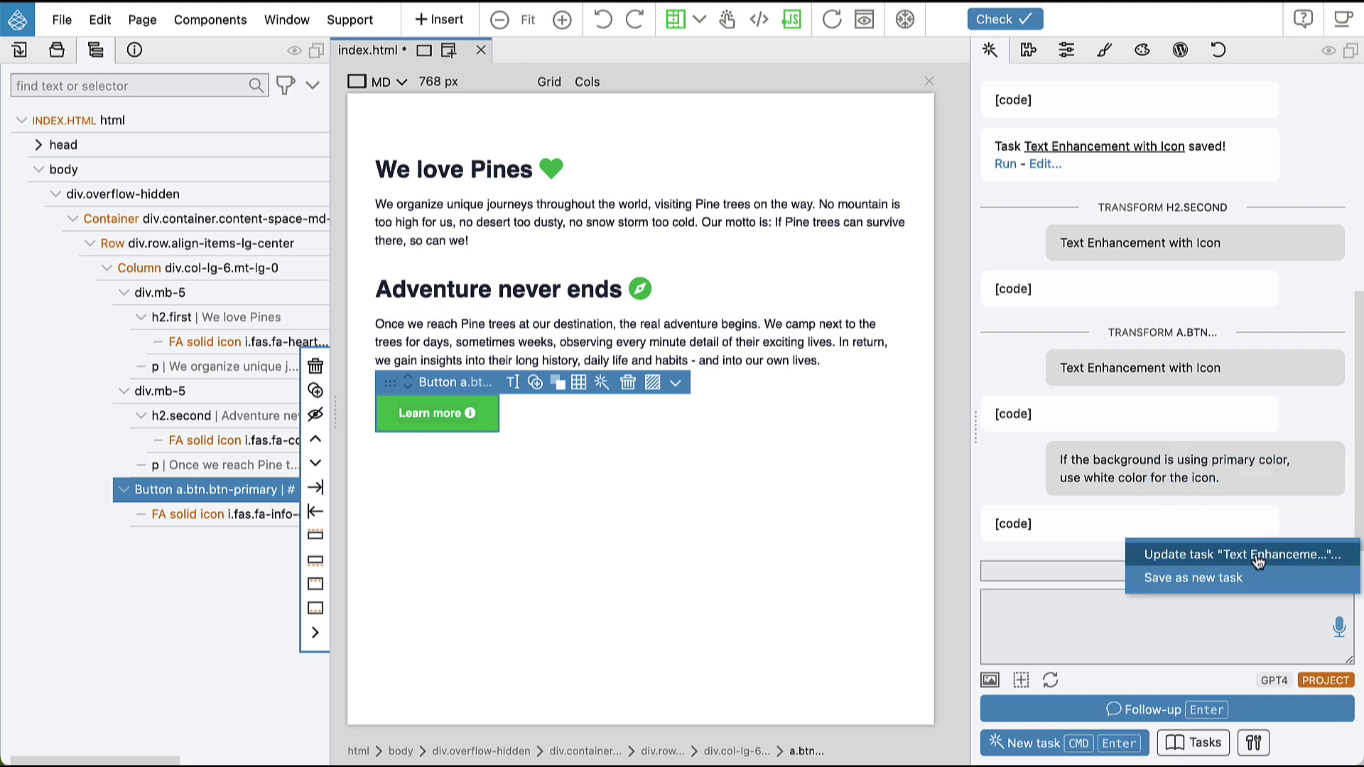
pyautogui.click(1257, 555)
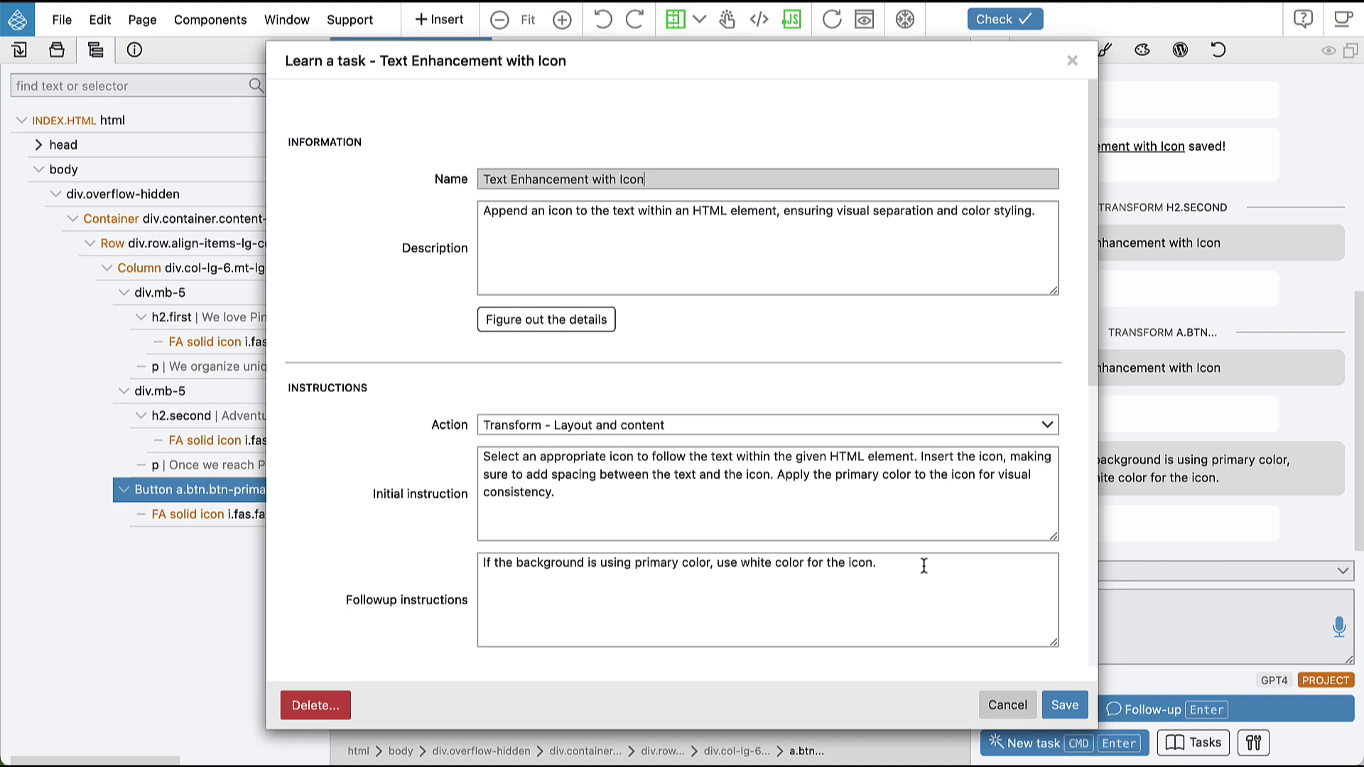
pyautogui.moveTo(878, 563); pyautogui.dragTo(478, 565)
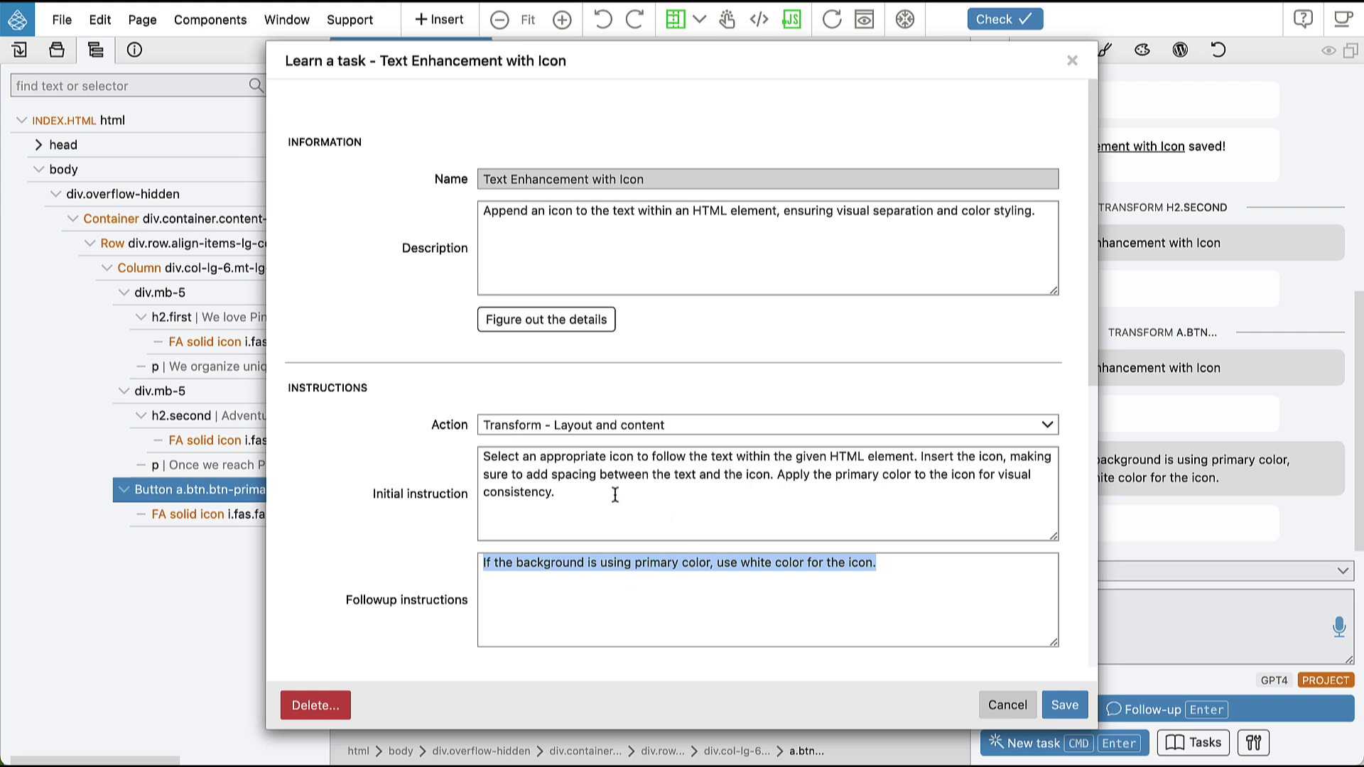
pyautogui.click(1063, 705)
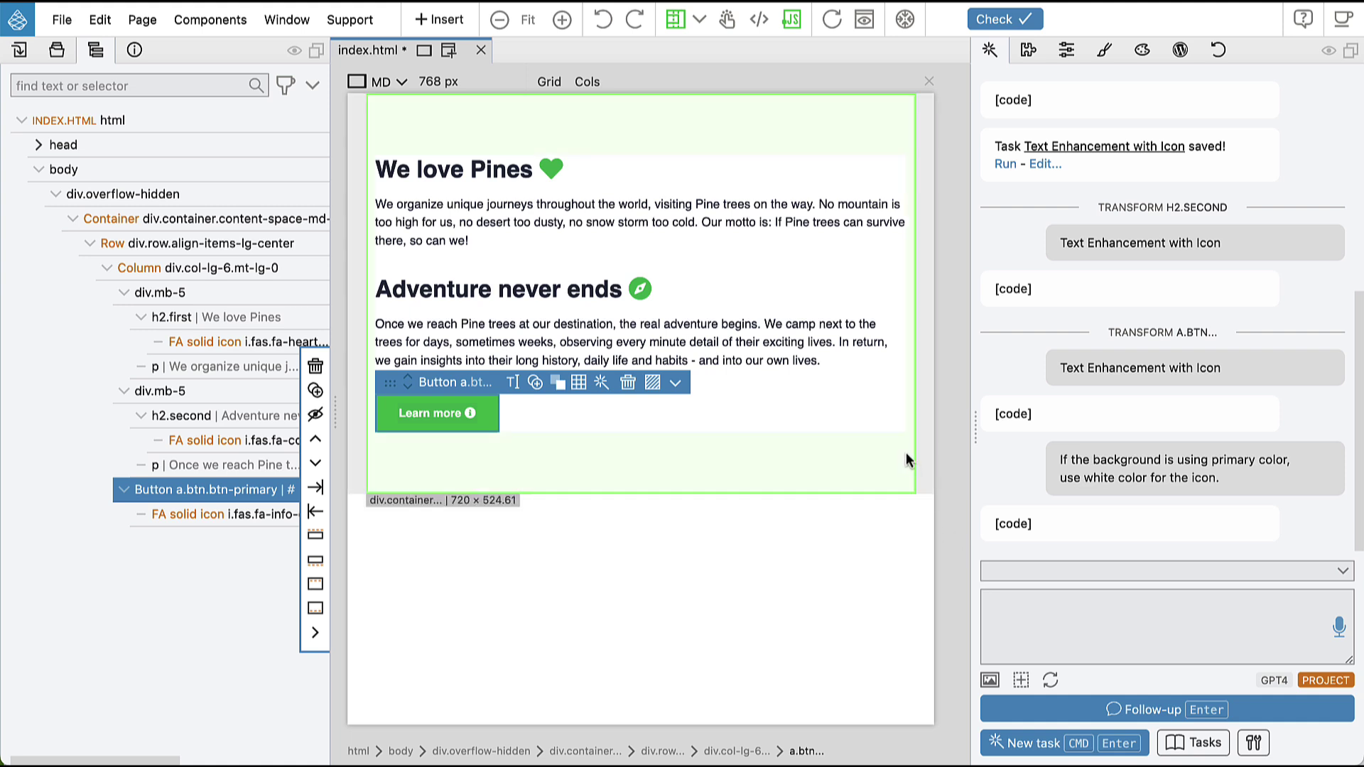
# Step: Insert an h2 "Cars are fast" and an h3 "I like cakes" below the "Adventure never ends" paragraph, using Pug code
pyautogui.click(528, 21)
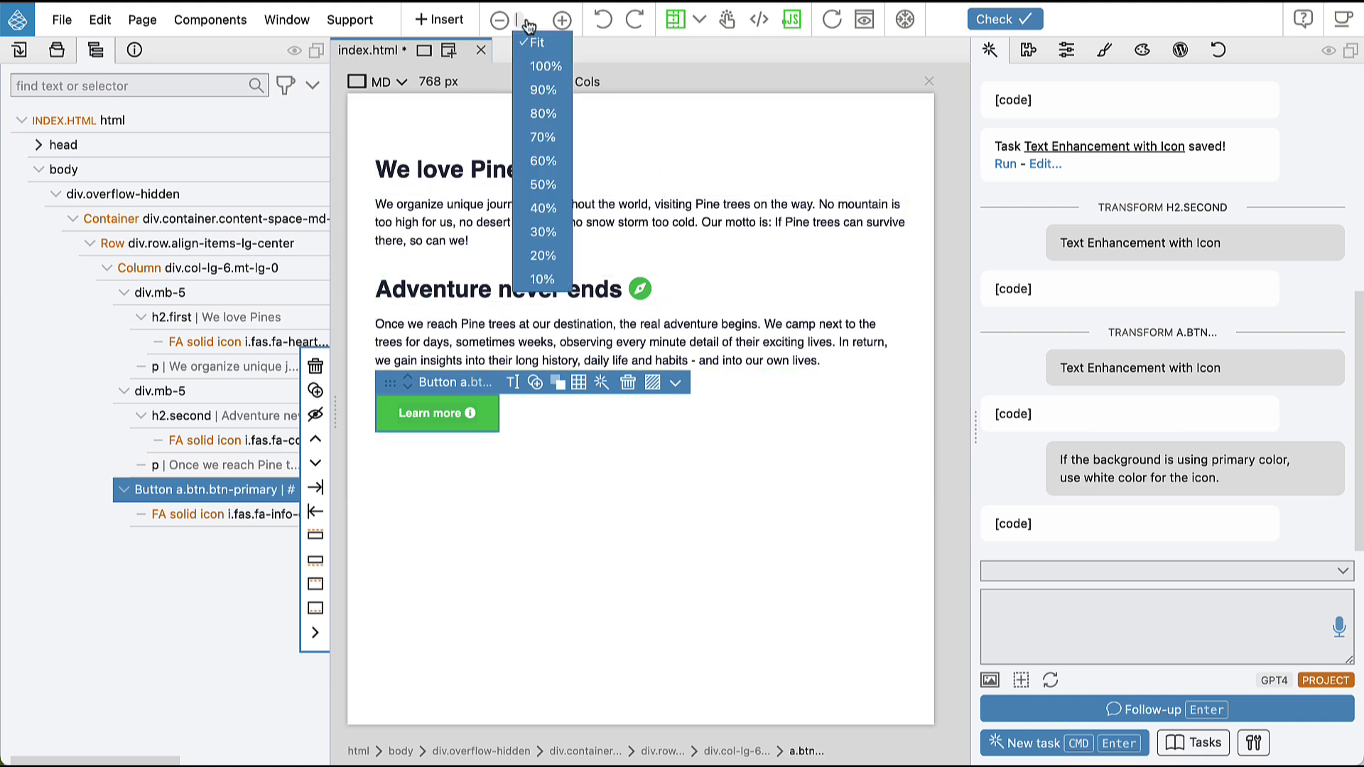
pyautogui.click(440, 19)
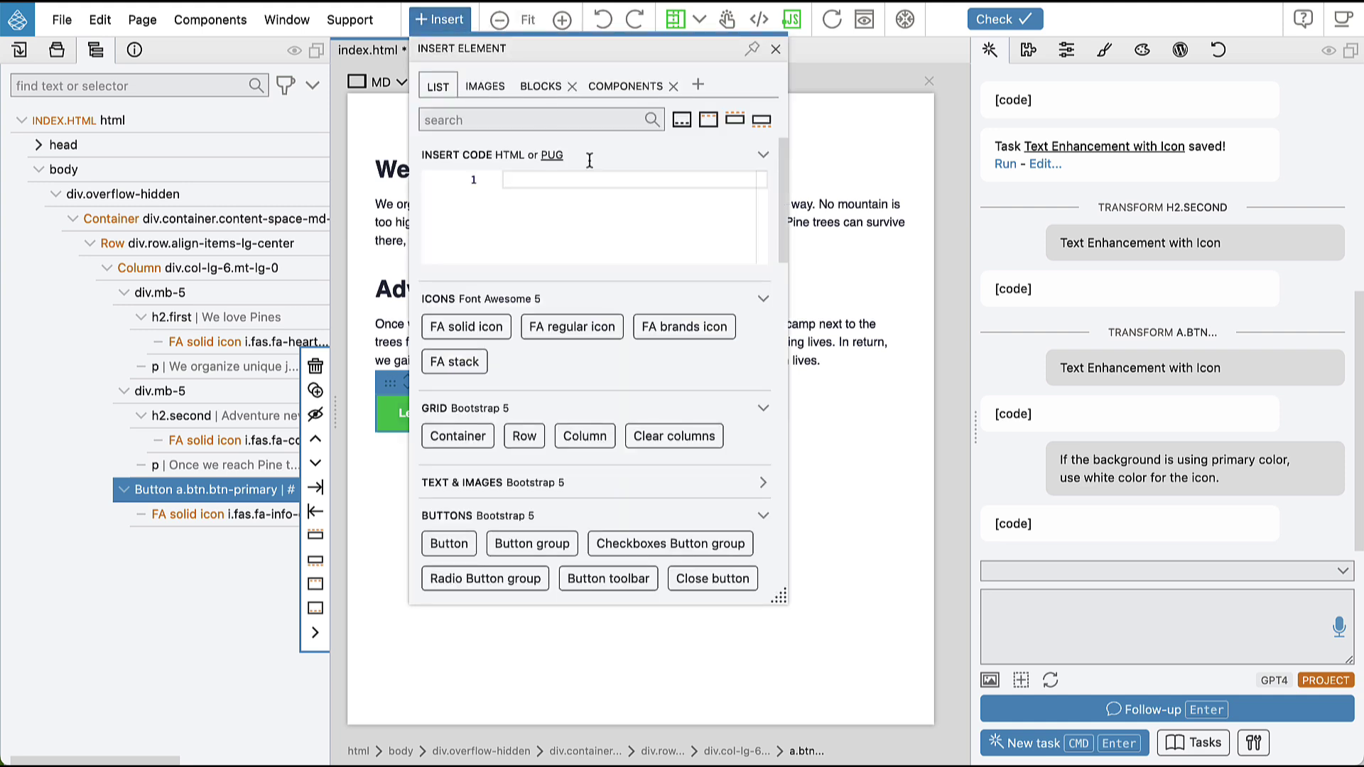
pyautogui.write('h2 ')
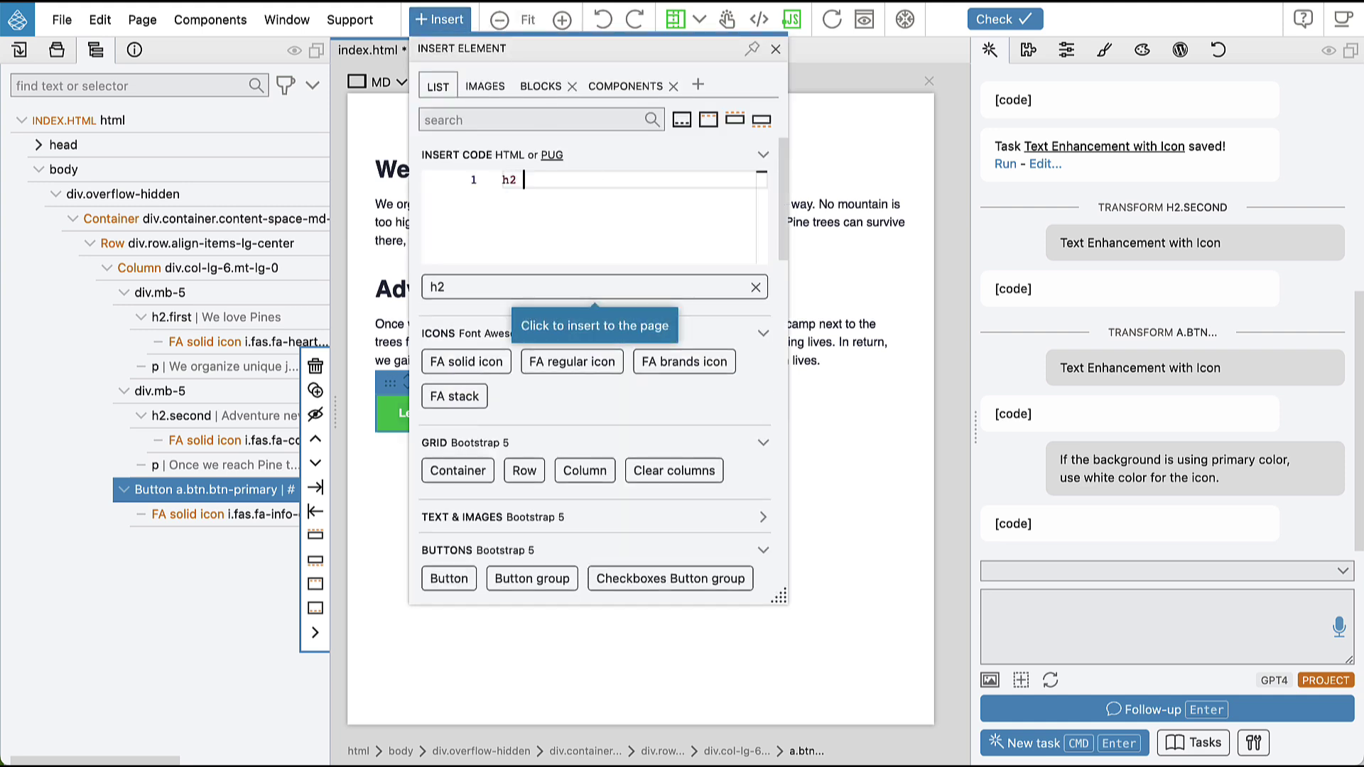
pyautogui.write('Cars are ')
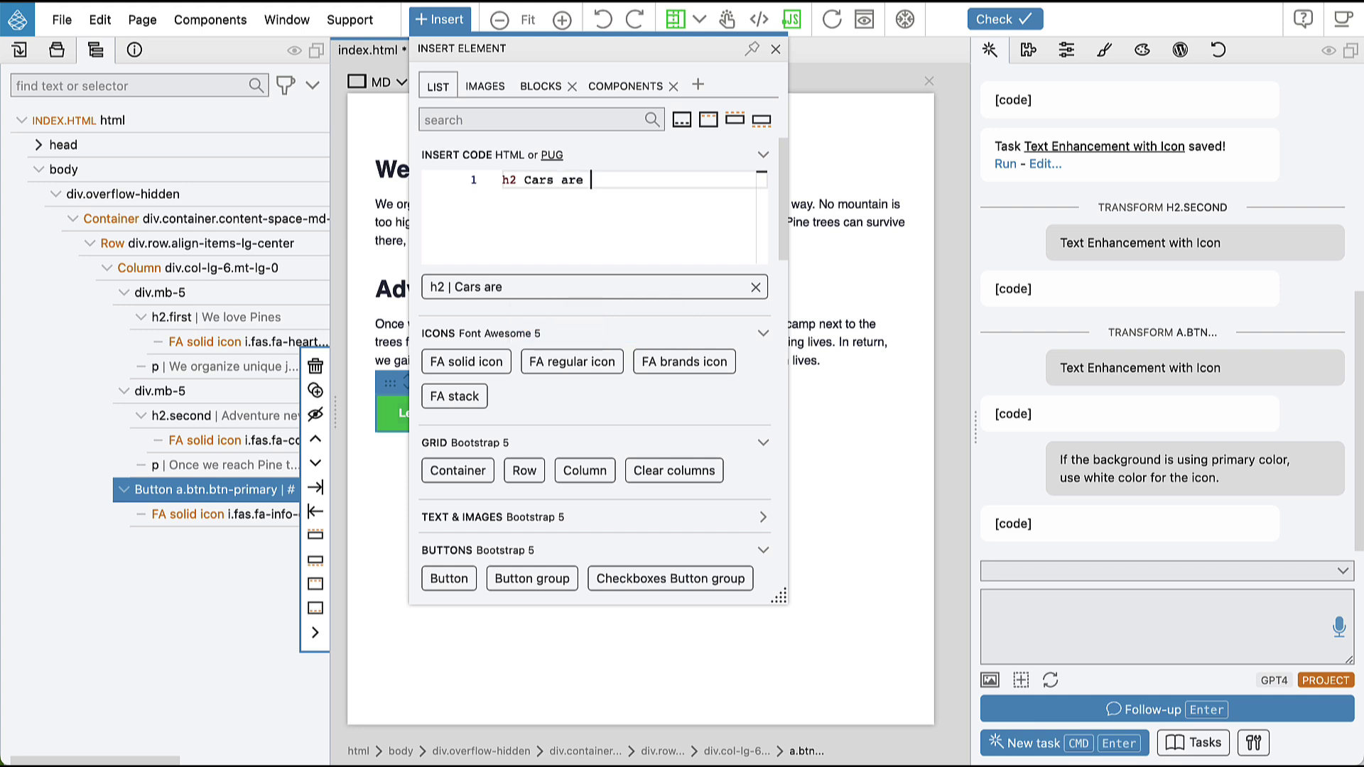
pyautogui.write('fast')
pyautogui.press('Return')
pyautogui.write('h3 I ')
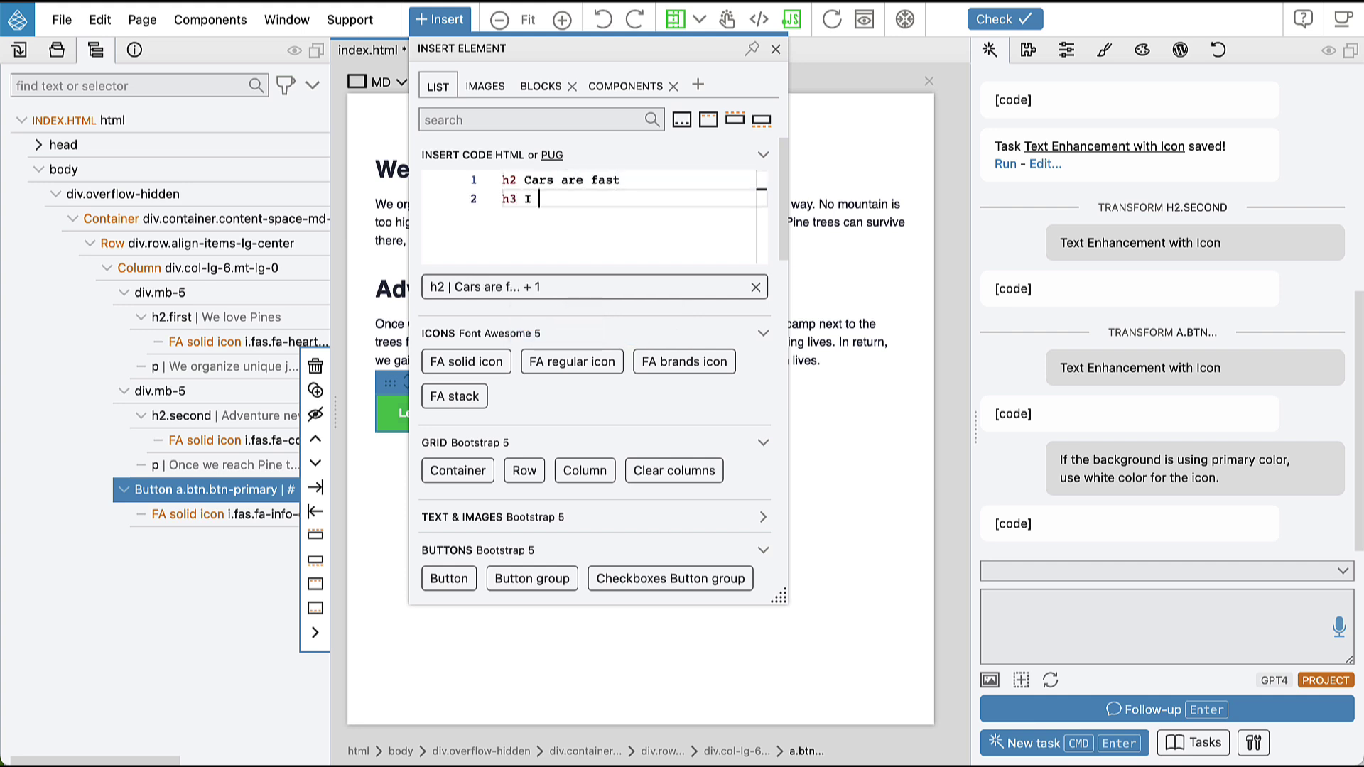
pyautogui.write('like cakes')
pyautogui.moveTo(586, 285); pyautogui.dragTo(520, 361)
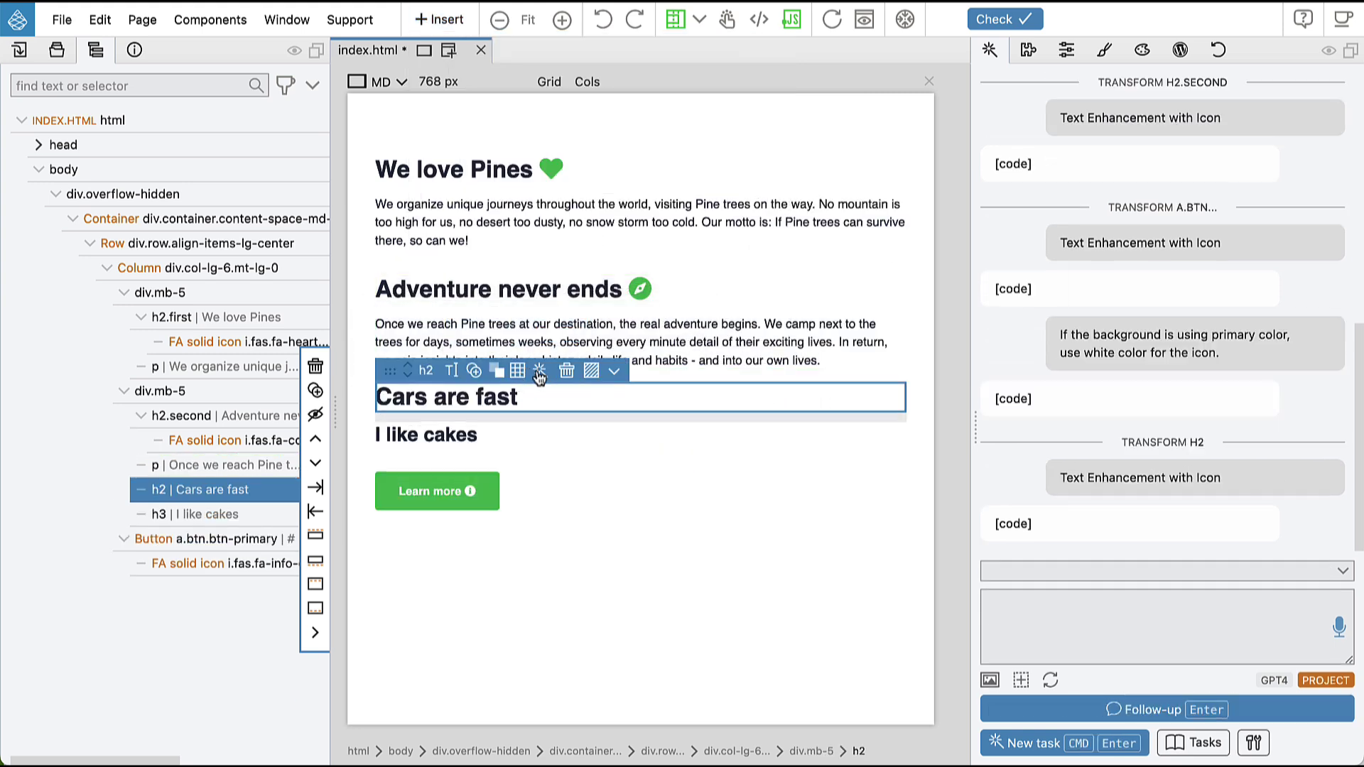
# Step: Run the learned task "Text Enhancement with Icon" on the "Cars are fast" heading
pyautogui.click(540, 370)
pyautogui.moveTo(639, 324)
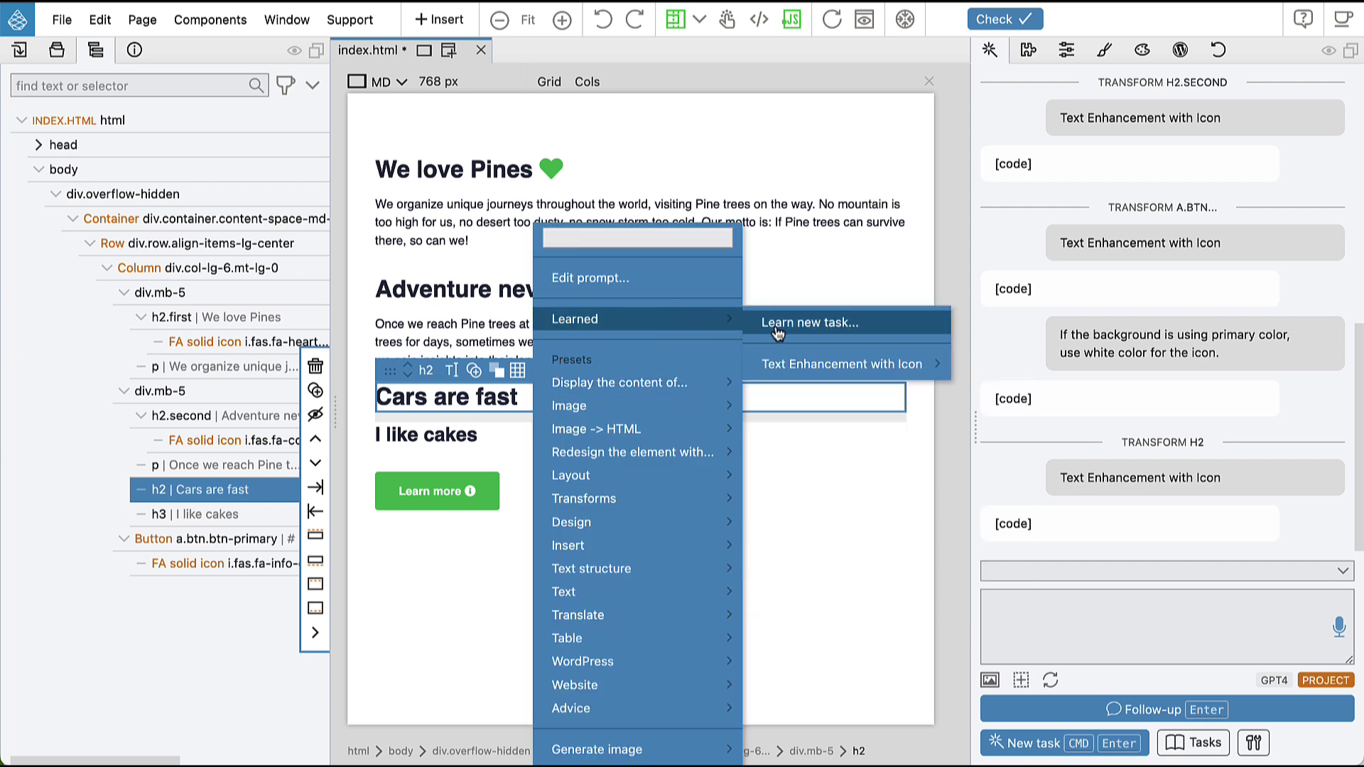
pyautogui.click(790, 361)
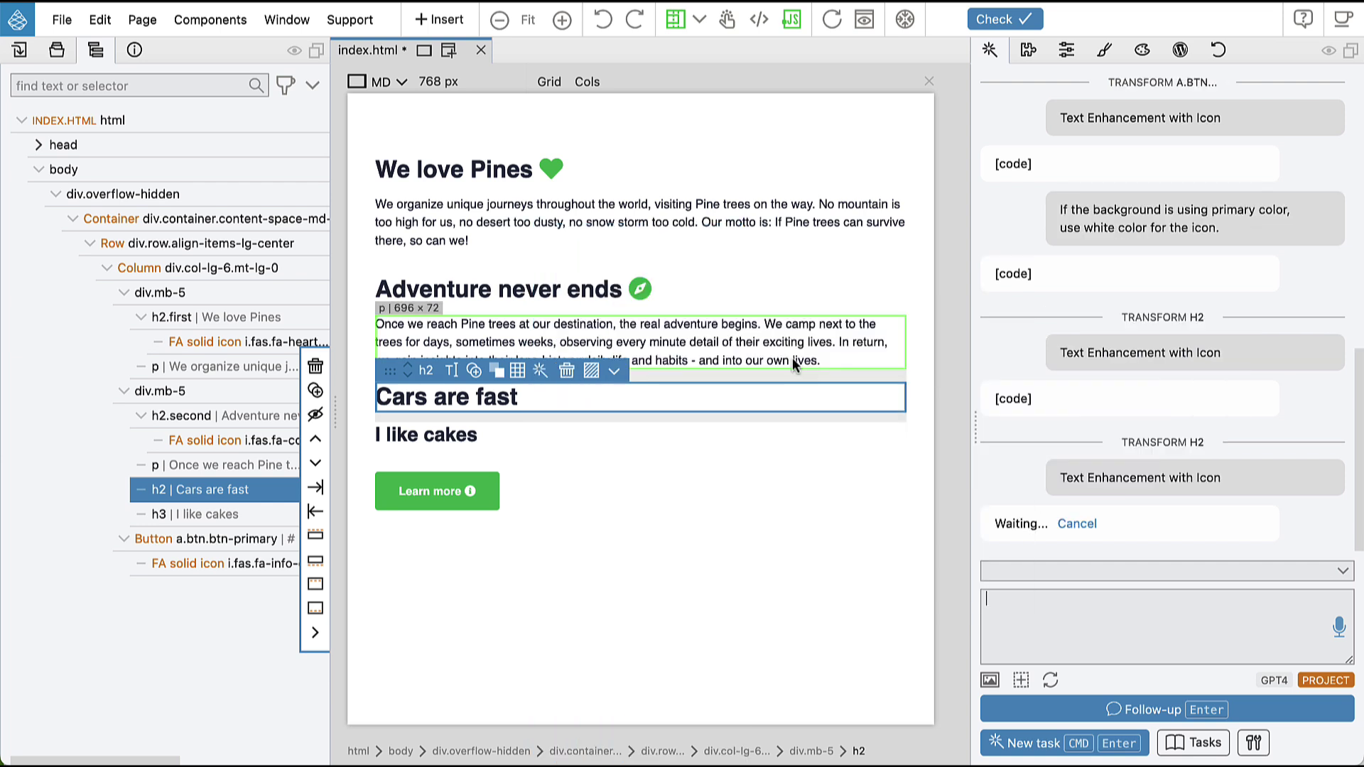
# Step: Run the learned task "Text Enhancement with Icon" on the "I like cakes" heading
pyautogui.click(480, 434)
pyautogui.click(540, 411)
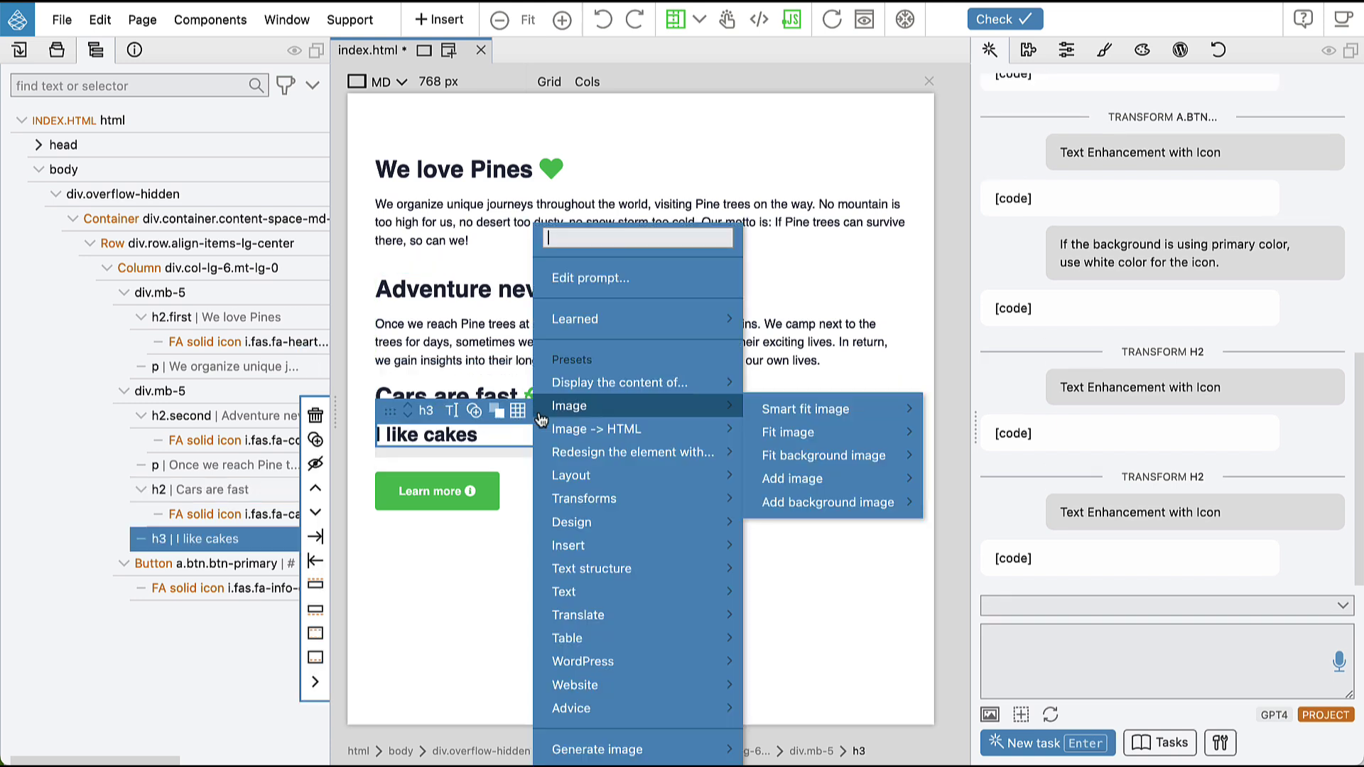
pyautogui.moveTo(642, 319)
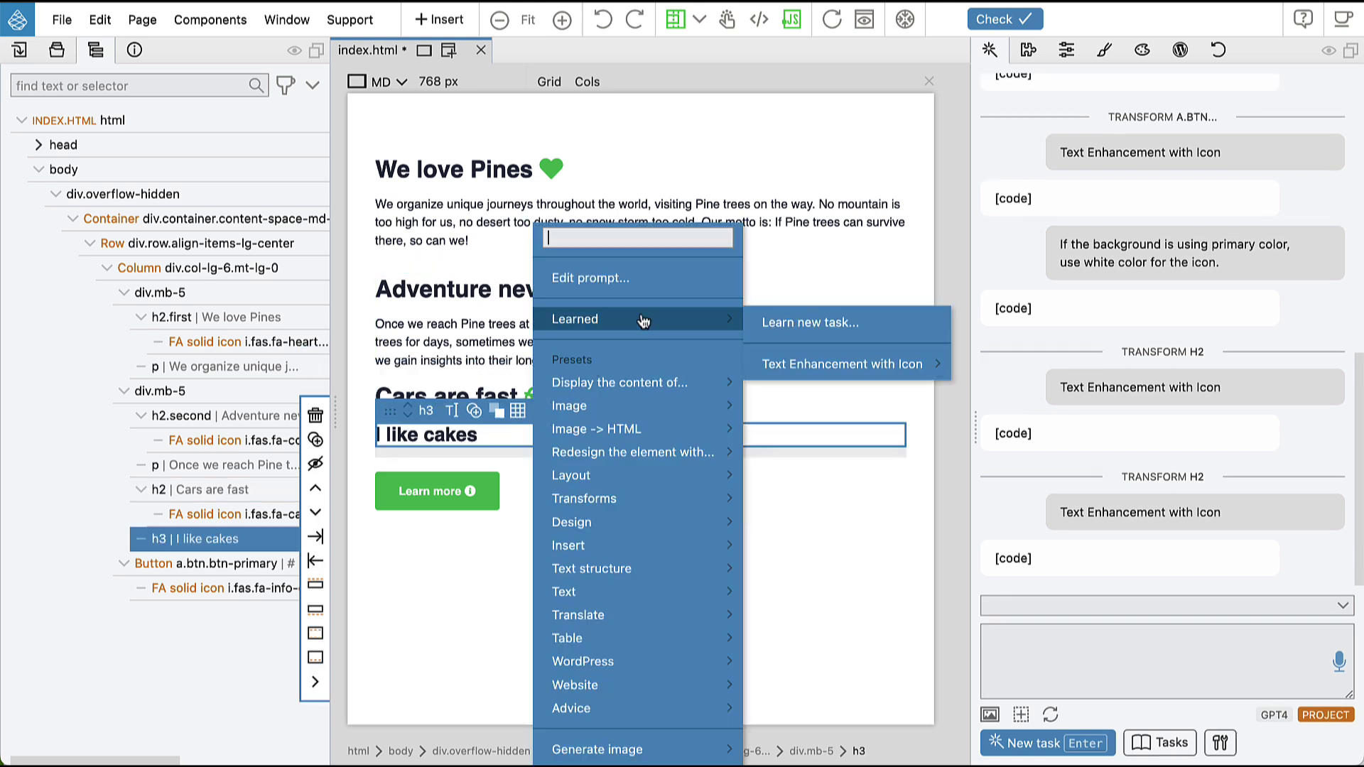
pyautogui.click(786, 365)
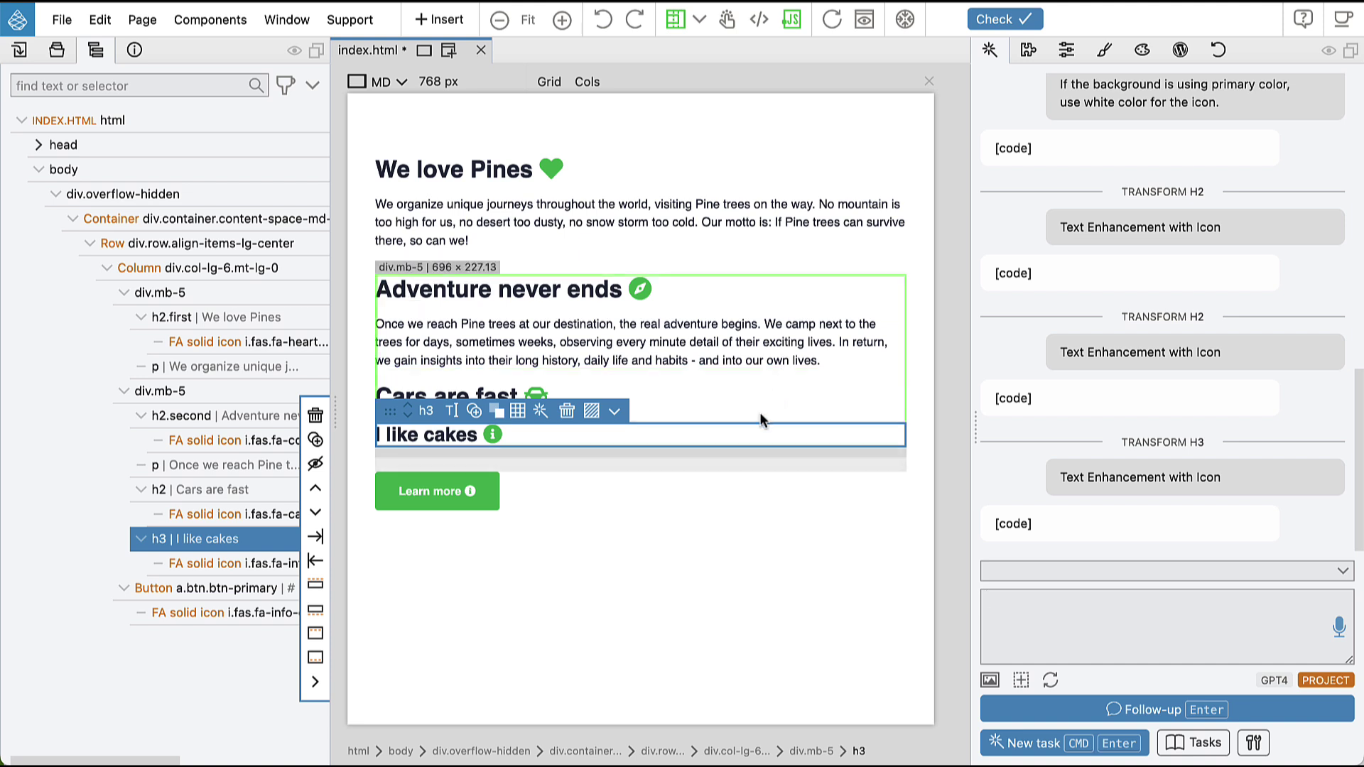
# Step: Delete the icon from the "Learn more" button and rerun "Text Enhancement with Icon" on the button
pyautogui.click(474, 494)
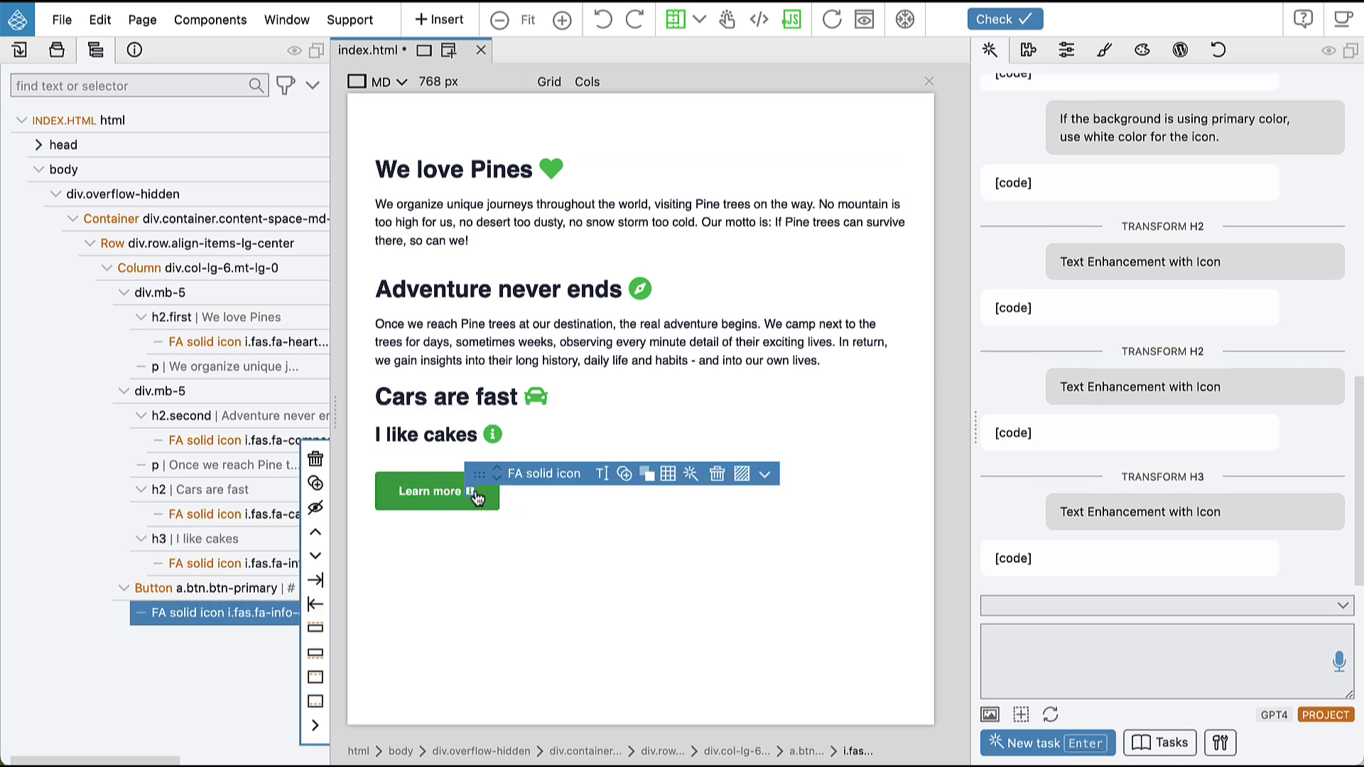
pyautogui.press('Delete')
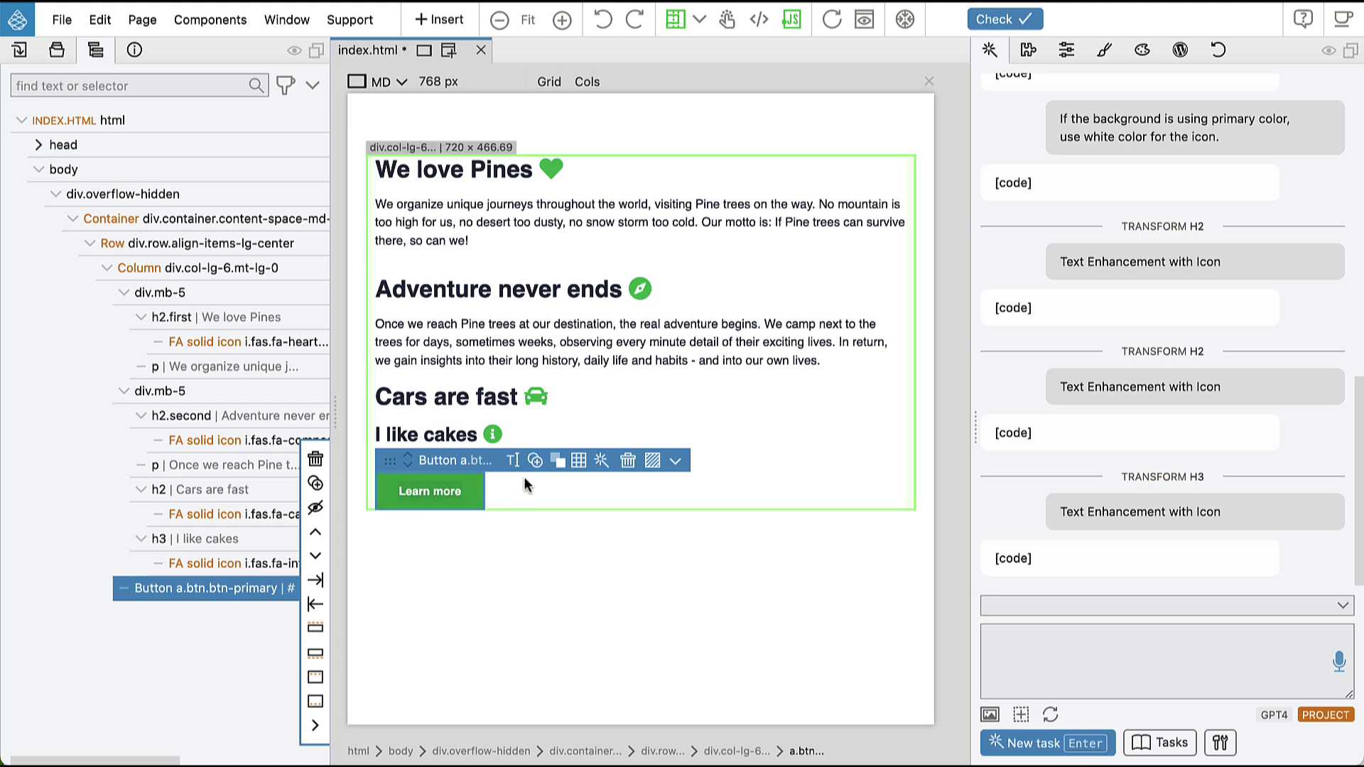
pyautogui.click(601, 462)
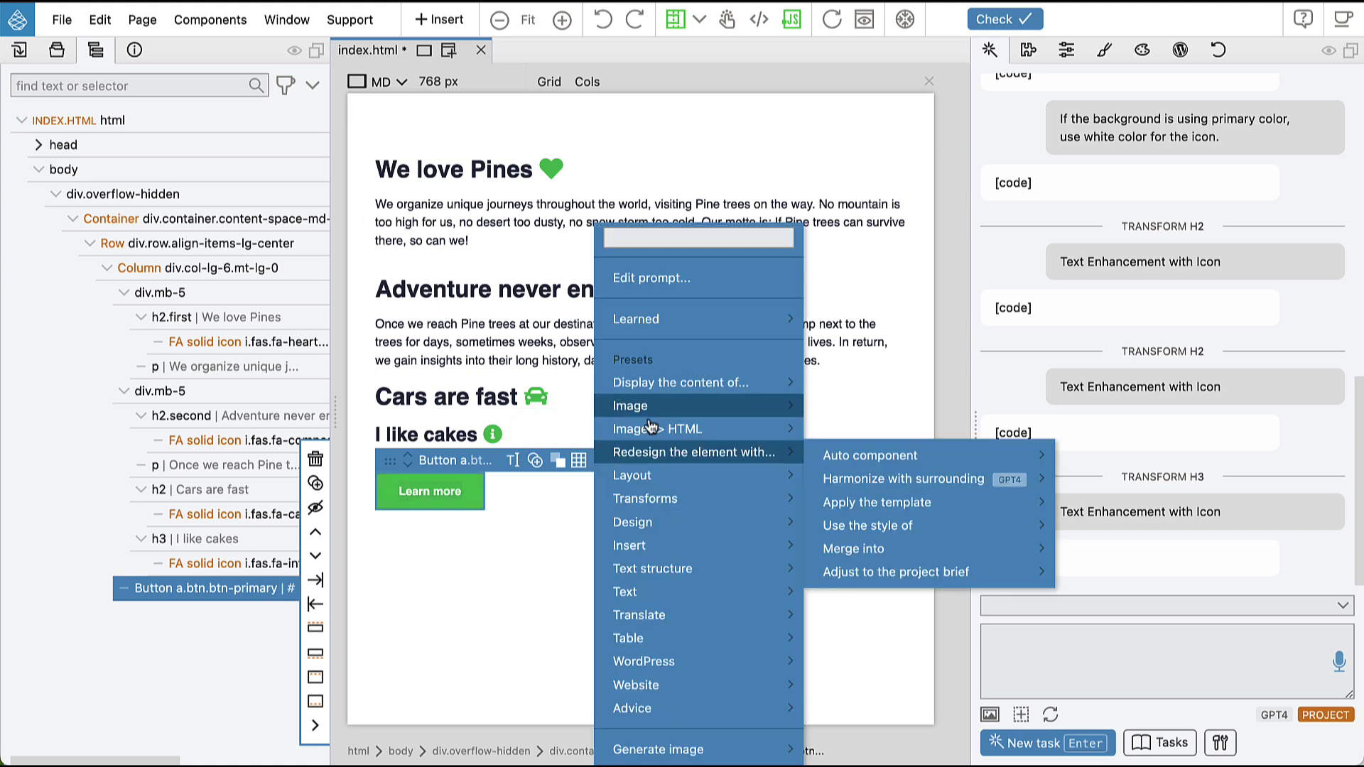
pyautogui.moveTo(704, 324)
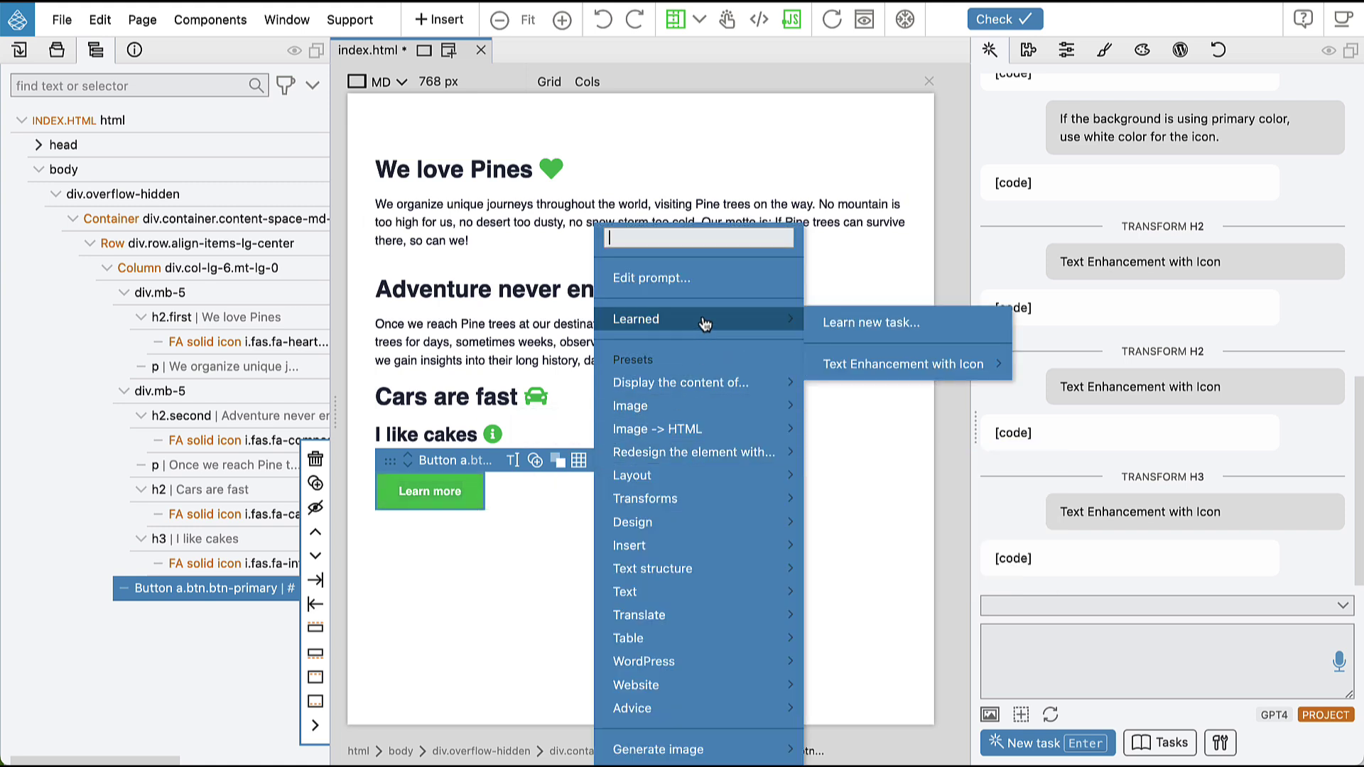
pyautogui.click(872, 362)
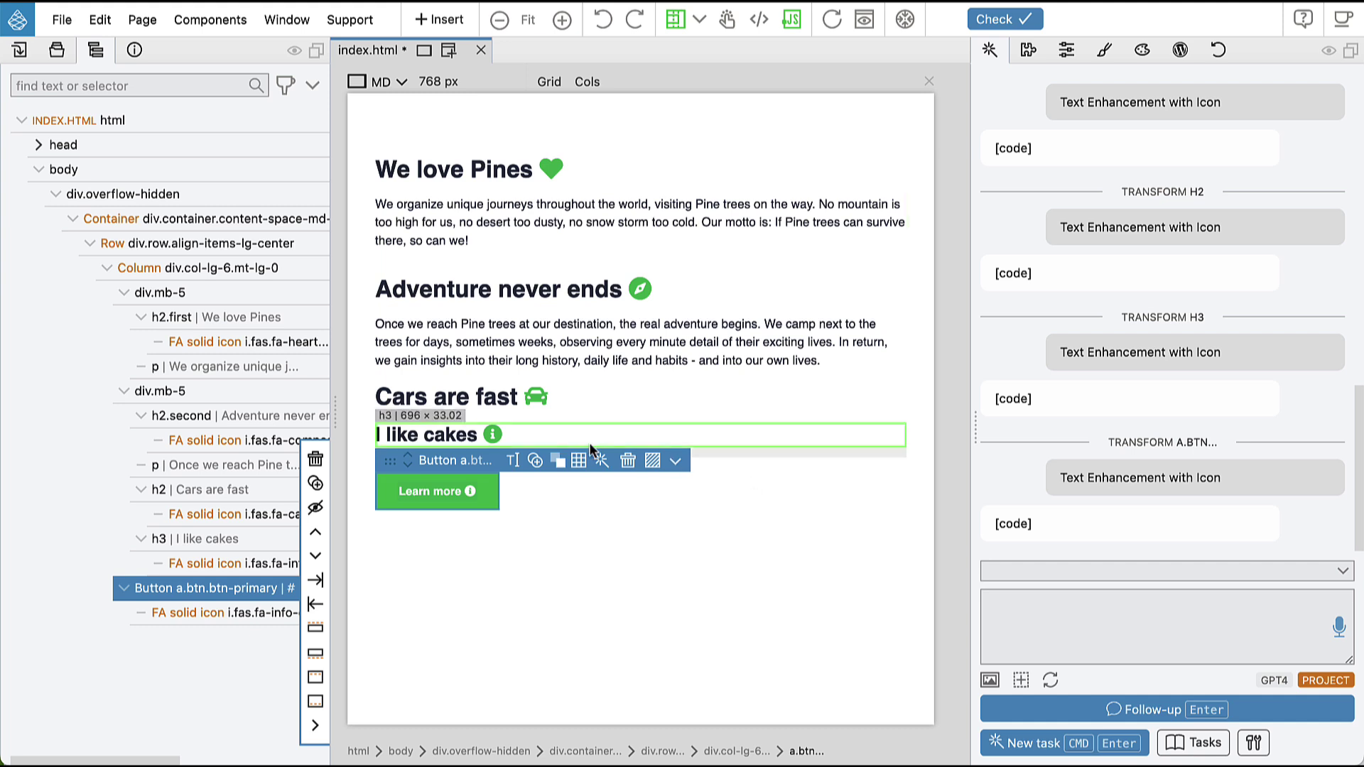
# Step: Examine the added heading icons, the heart icon's properties and options, and the page's activated libraries and plugins
pyautogui.click(490, 435)
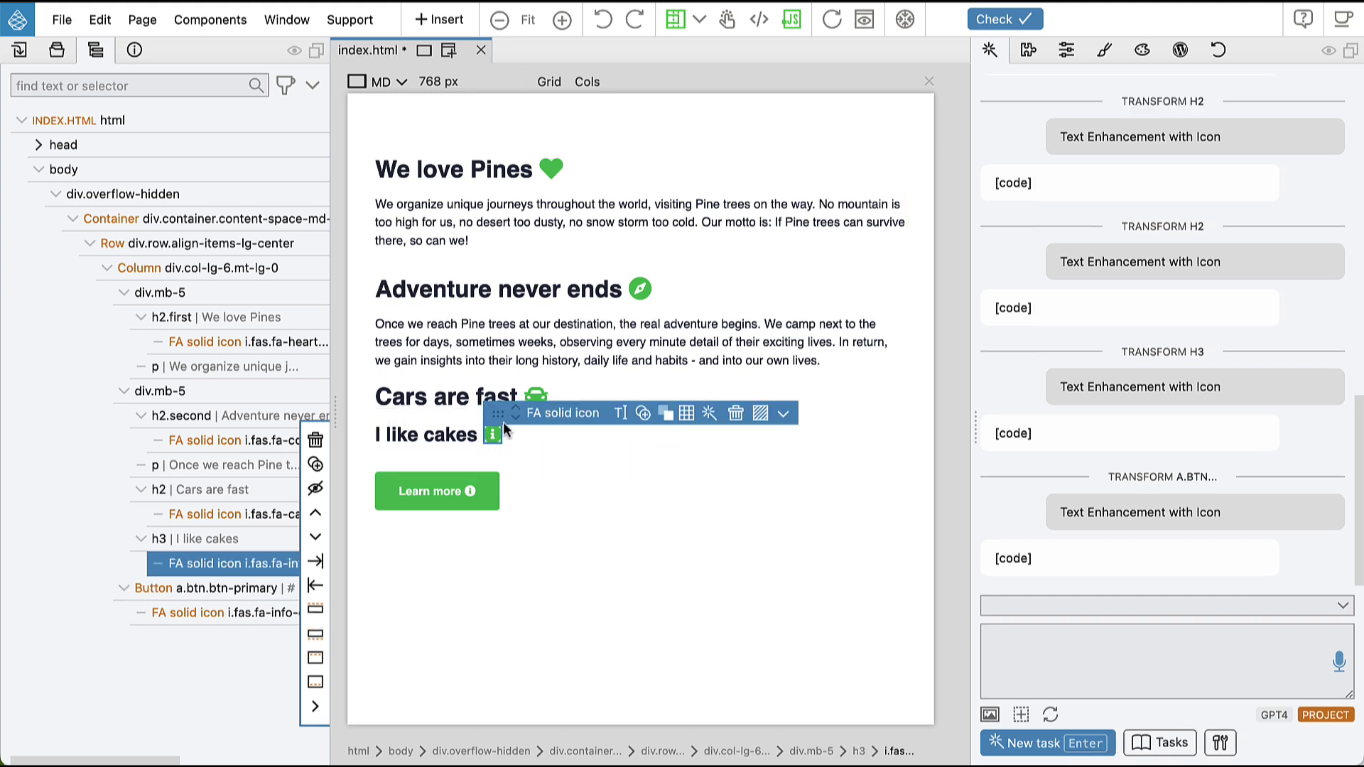
pyautogui.click(548, 169)
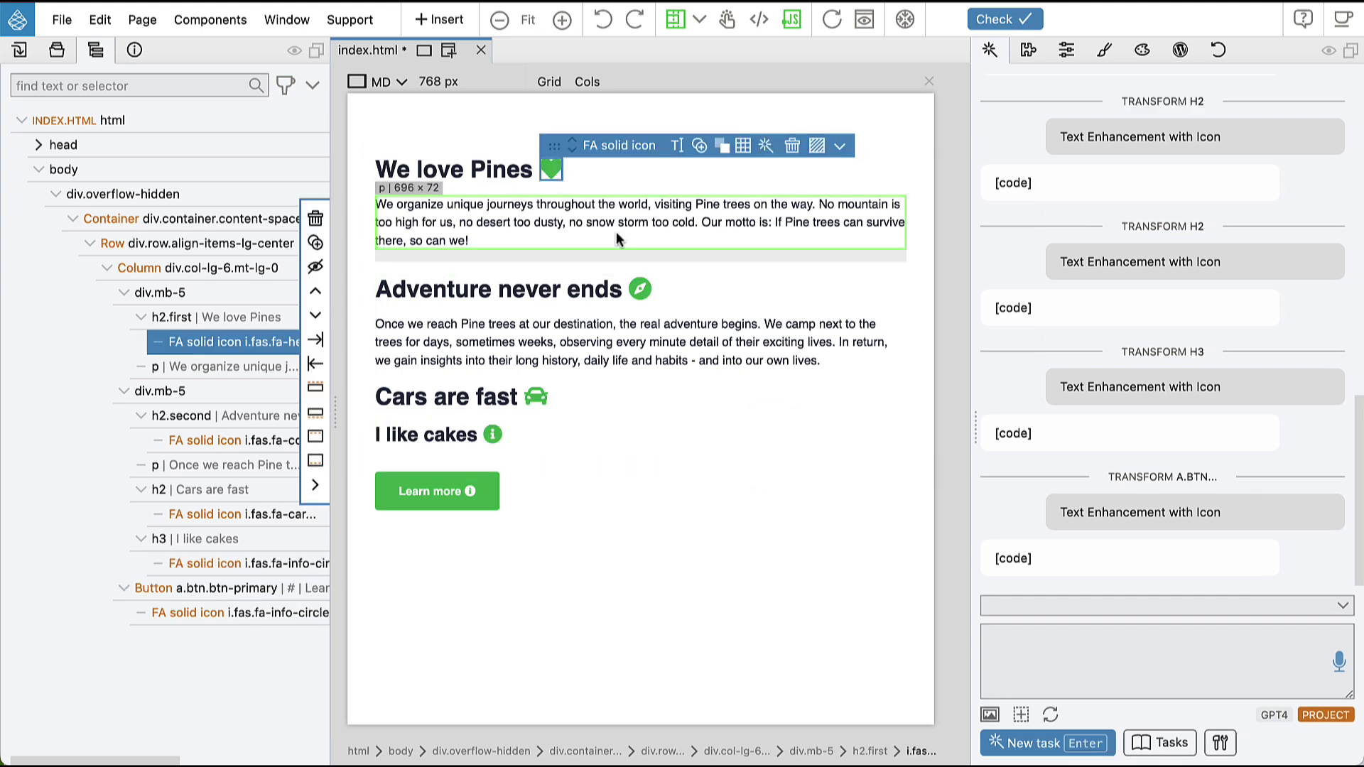
pyautogui.click(637, 287)
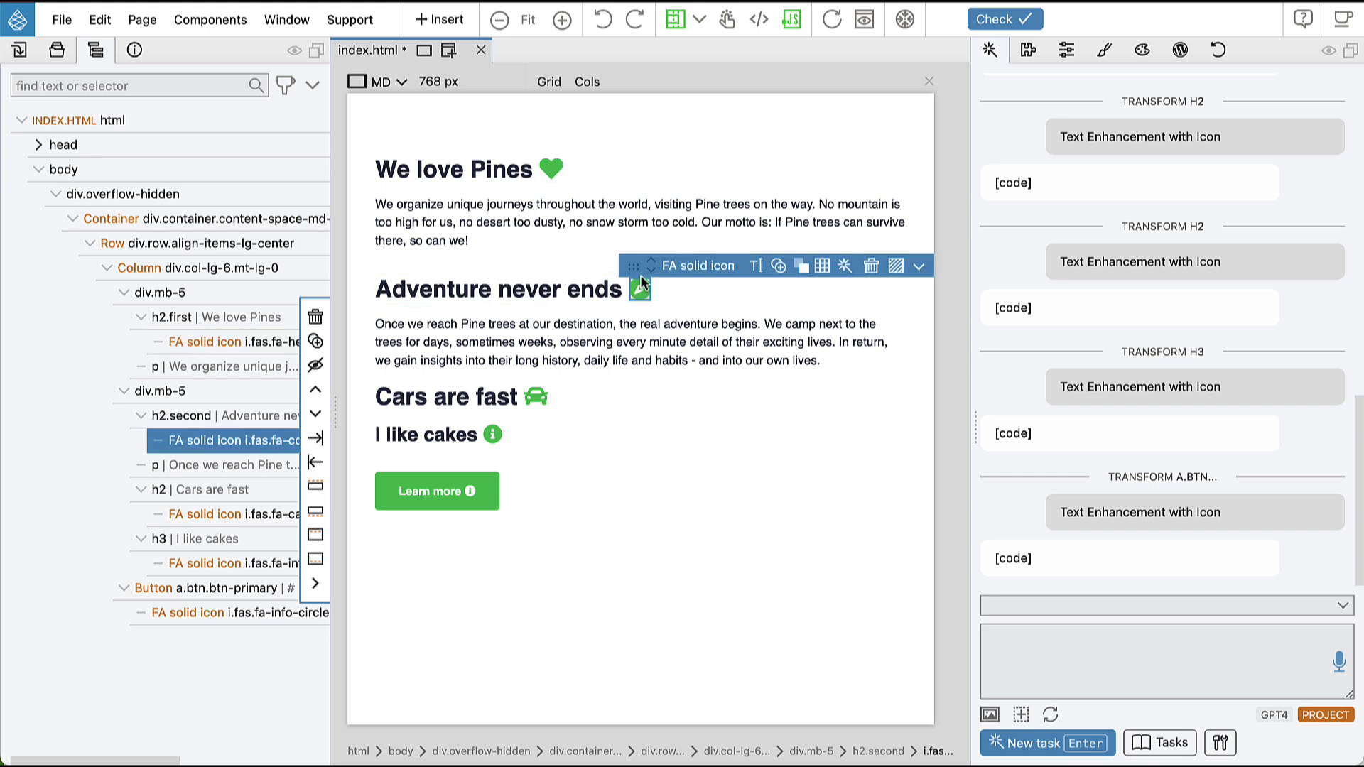
pyautogui.click(552, 170)
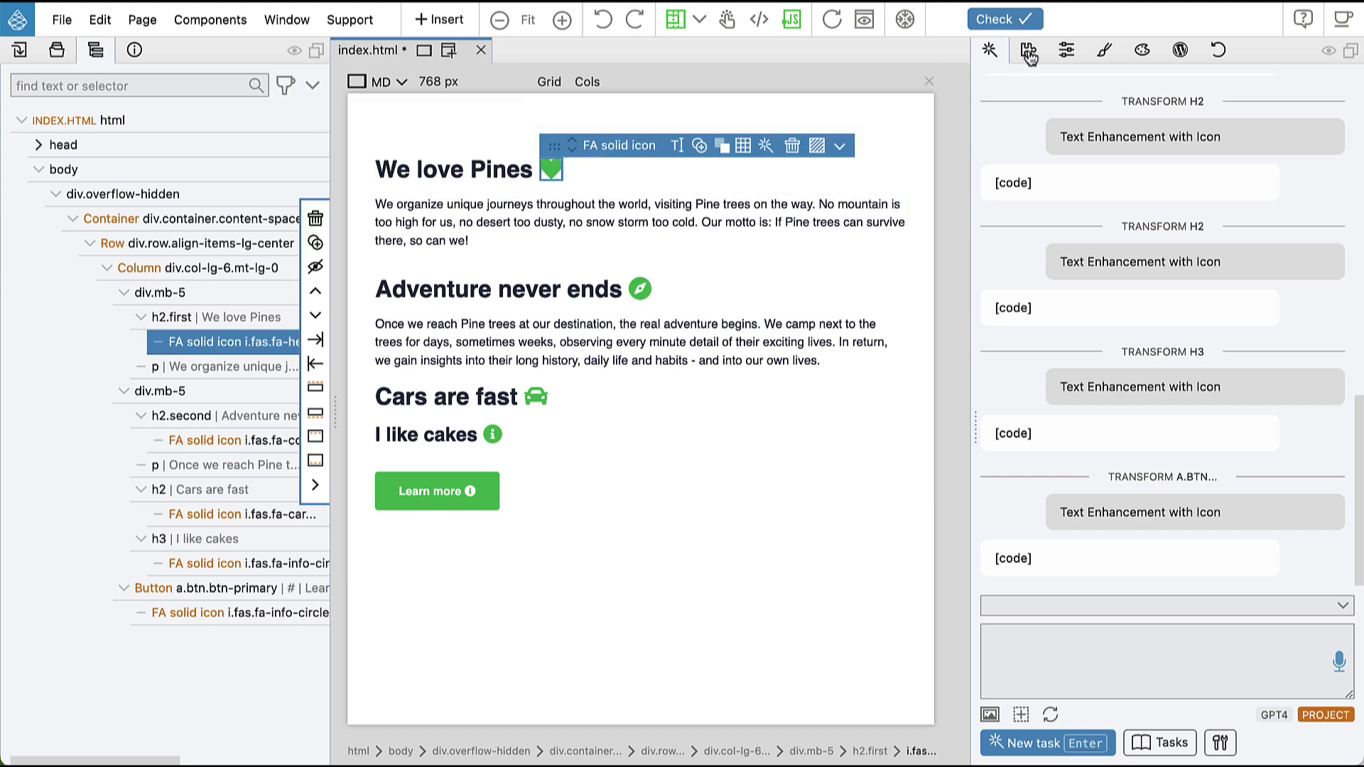
pyautogui.click(1074, 53)
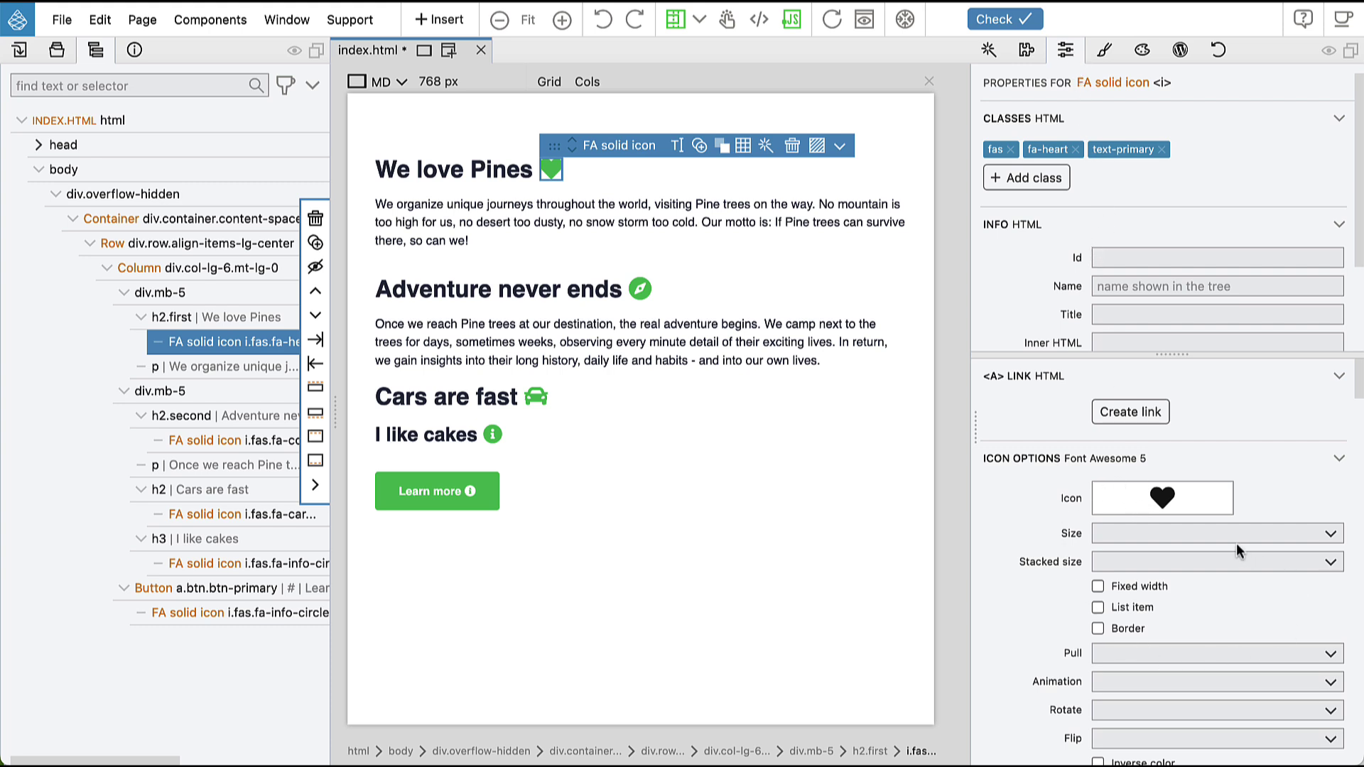
pyautogui.scroll(-1, 1236, 543)
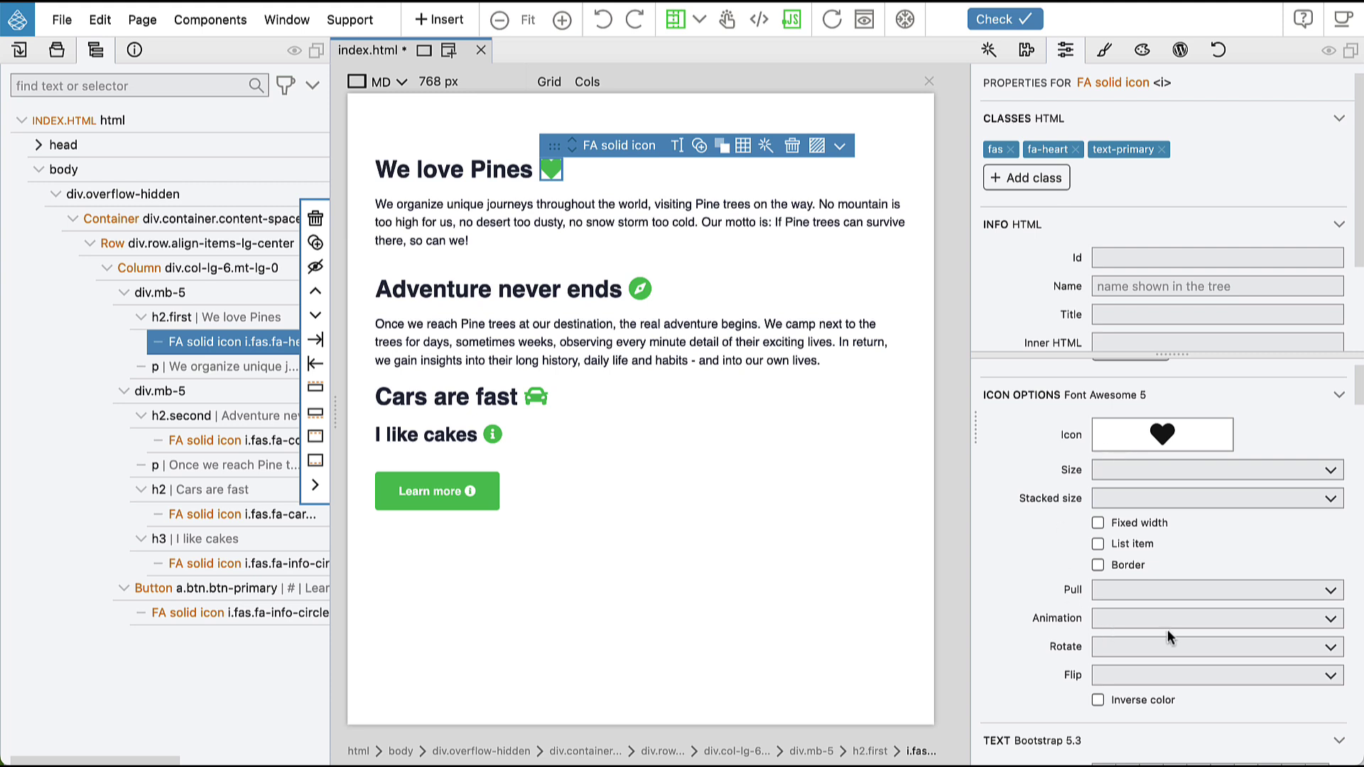
pyautogui.click(62, 21)
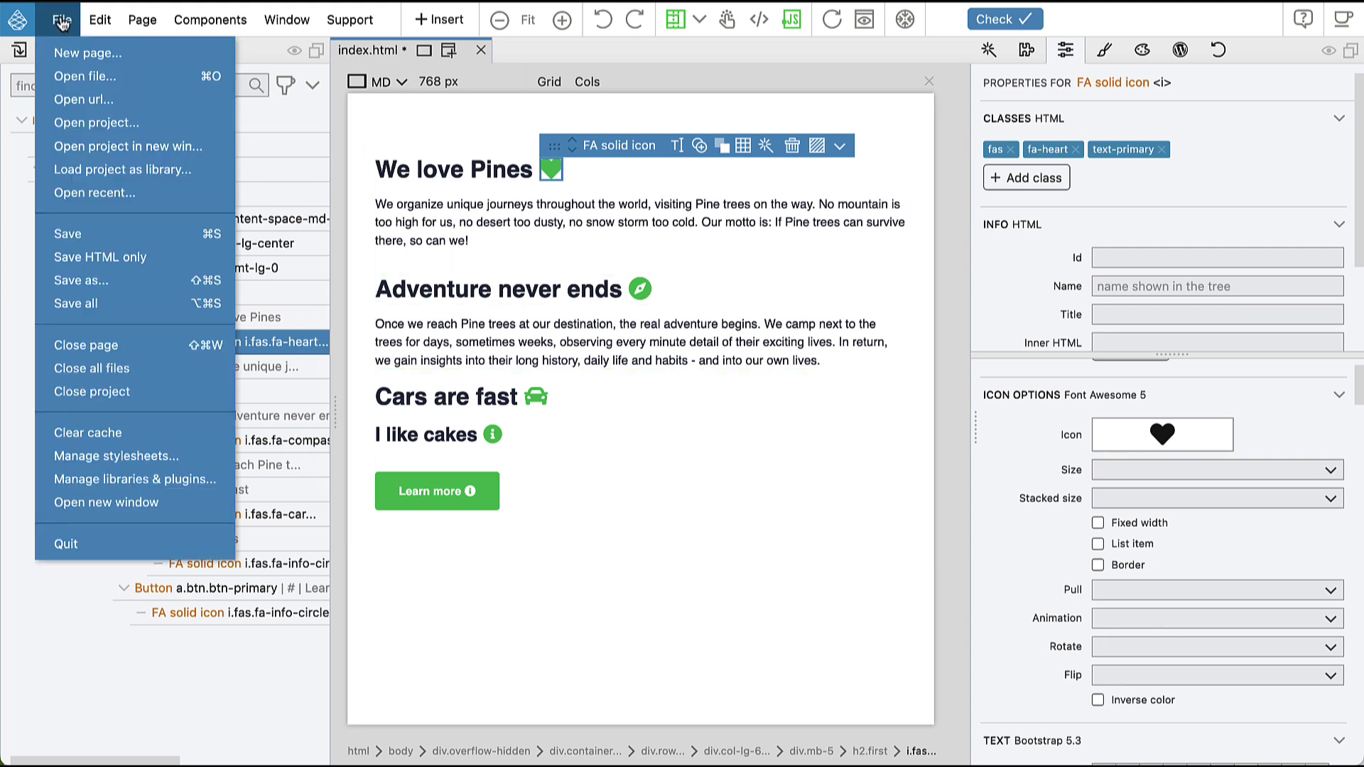
pyautogui.click(152, 481)
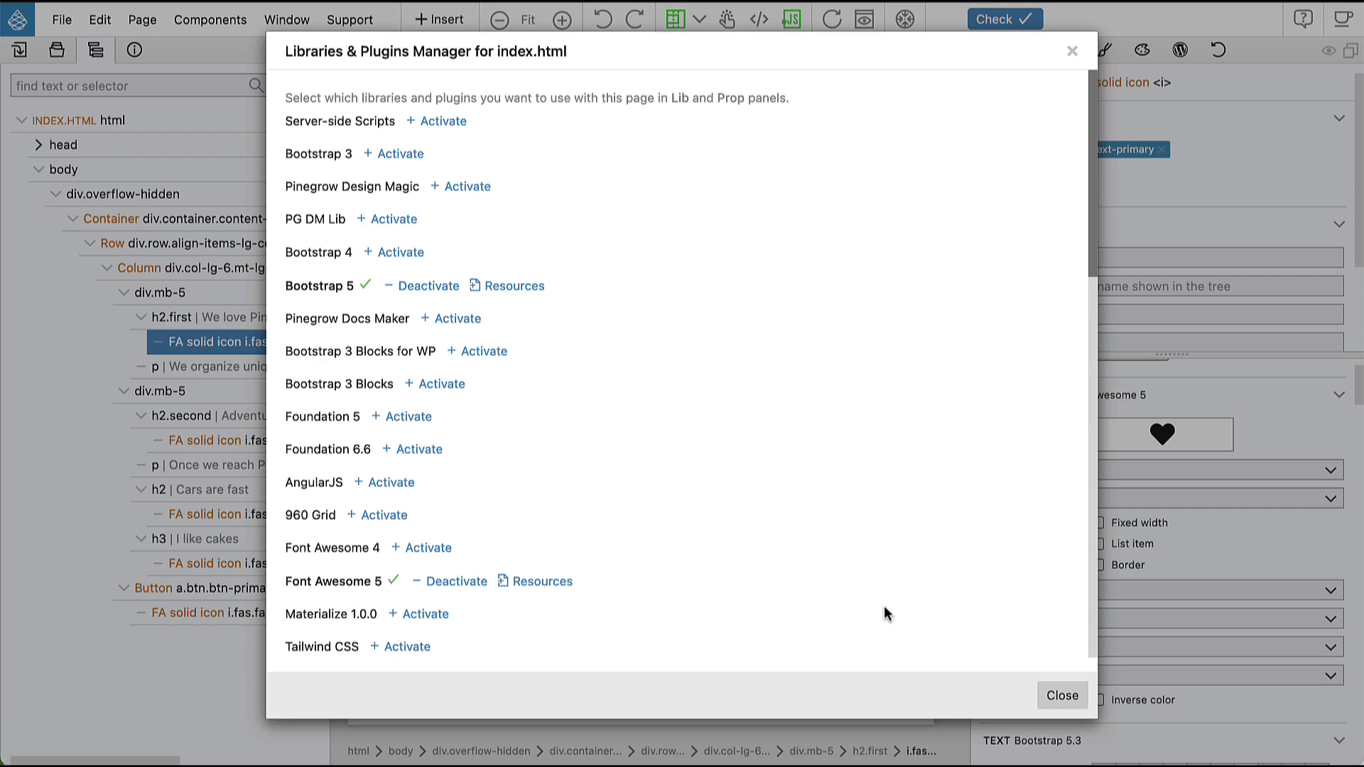
pyautogui.click(1054, 696)
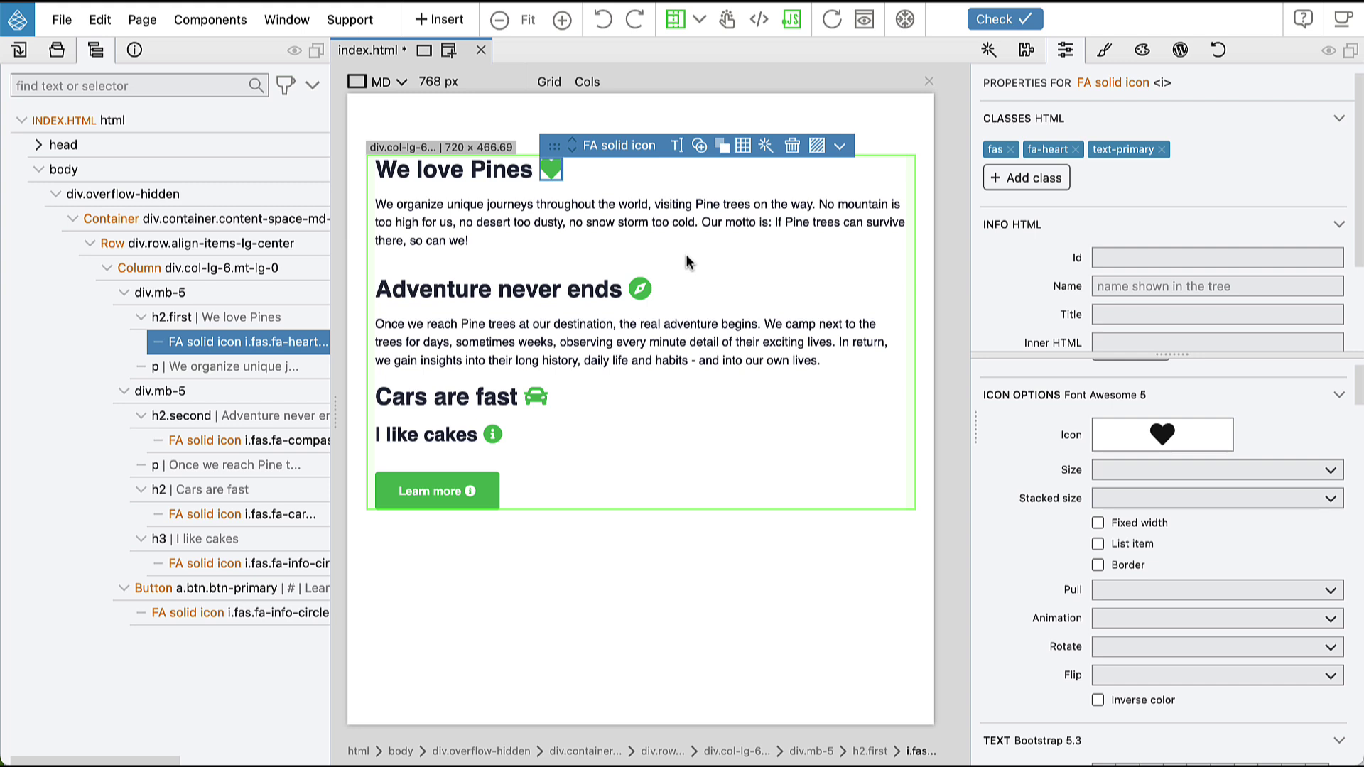
# Step: Open the learned task "Text Enhancement with Icon" for editing and enable its Requires GPT4 option
pyautogui.click(433, 491)
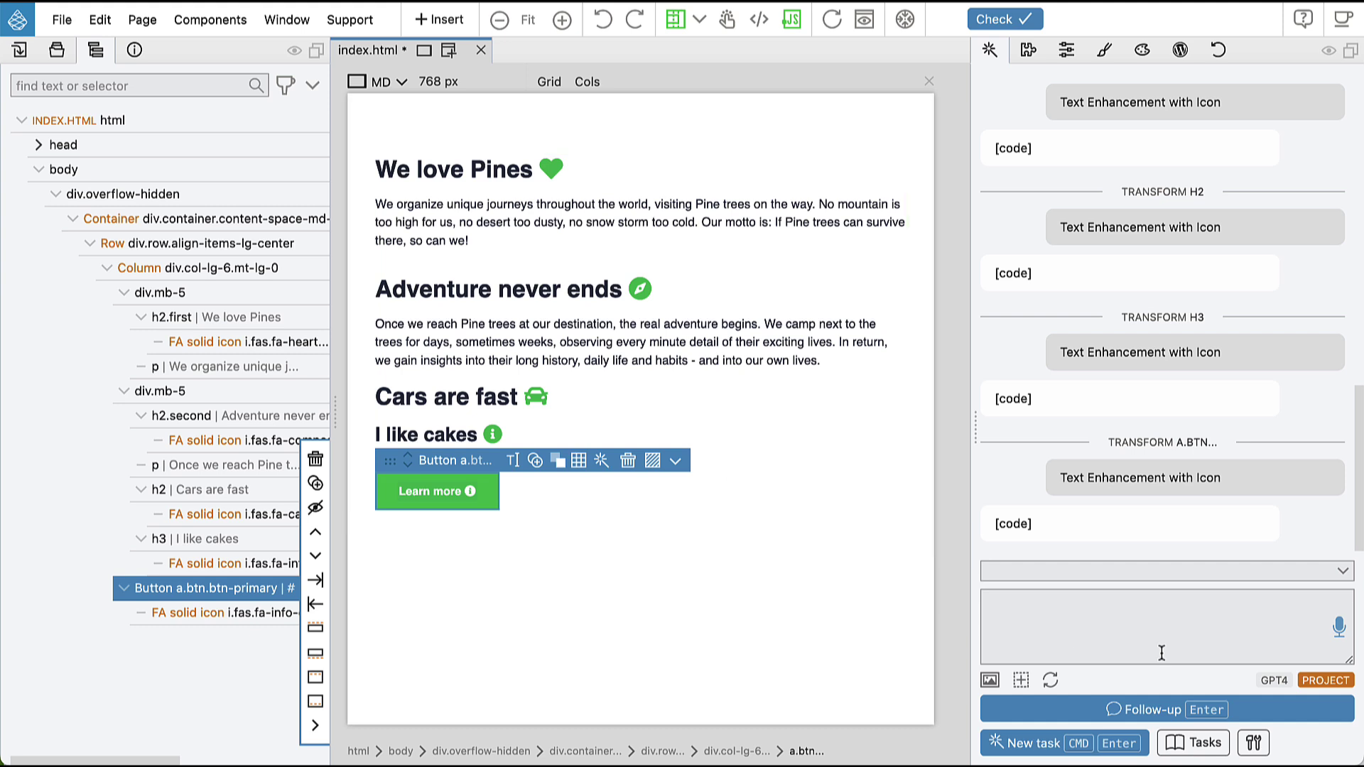
pyautogui.click(1276, 681)
pyautogui.click(601, 460)
pyautogui.moveTo(601, 462)
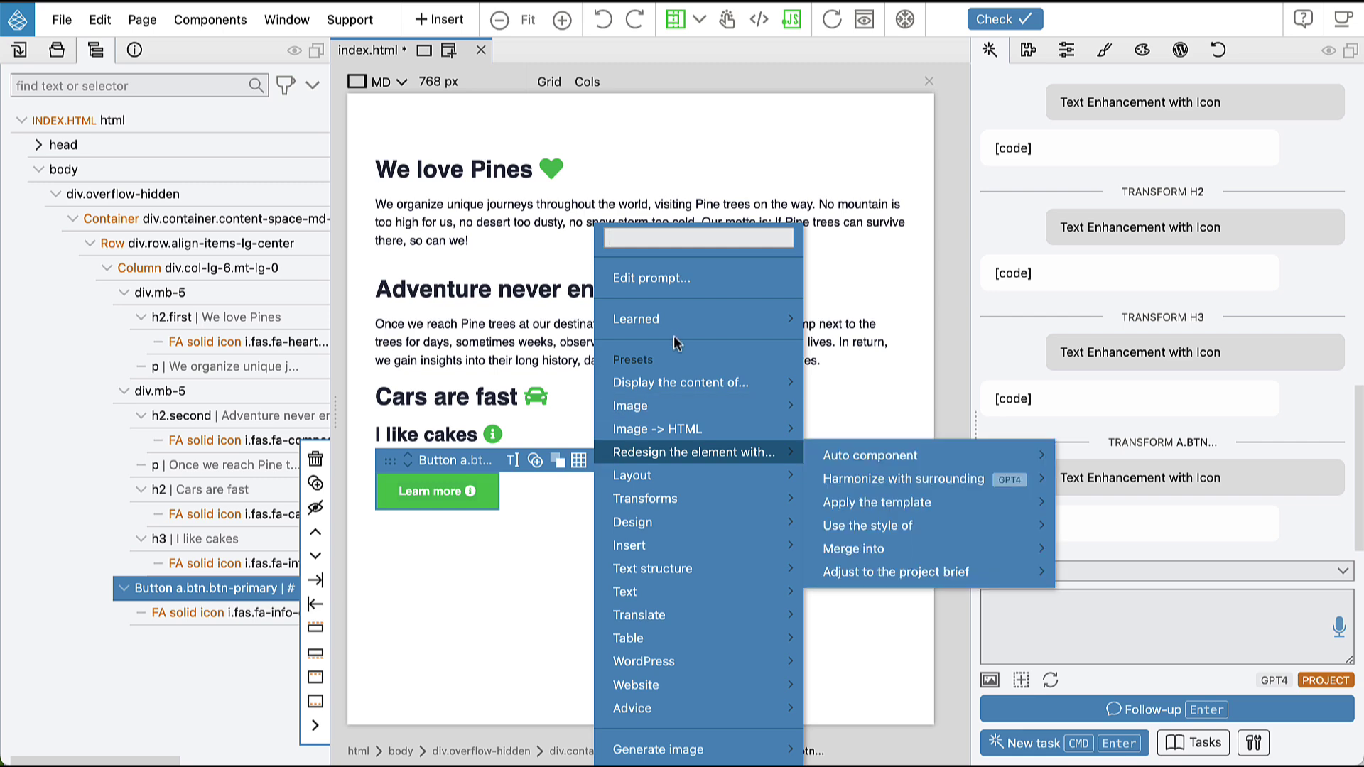
pyautogui.moveTo(700, 320)
pyautogui.moveTo(894, 366)
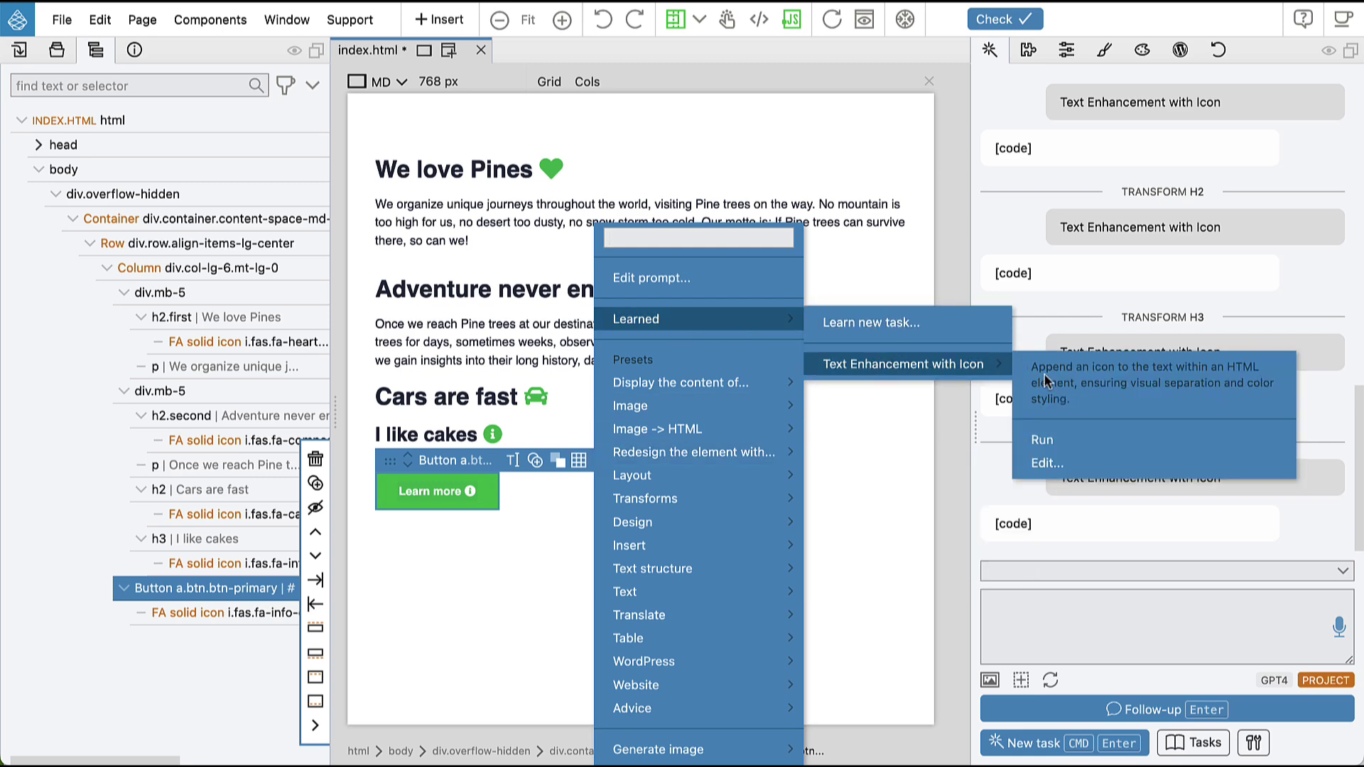
pyautogui.click(1057, 466)
pyautogui.scroll(-5, 978, 464)
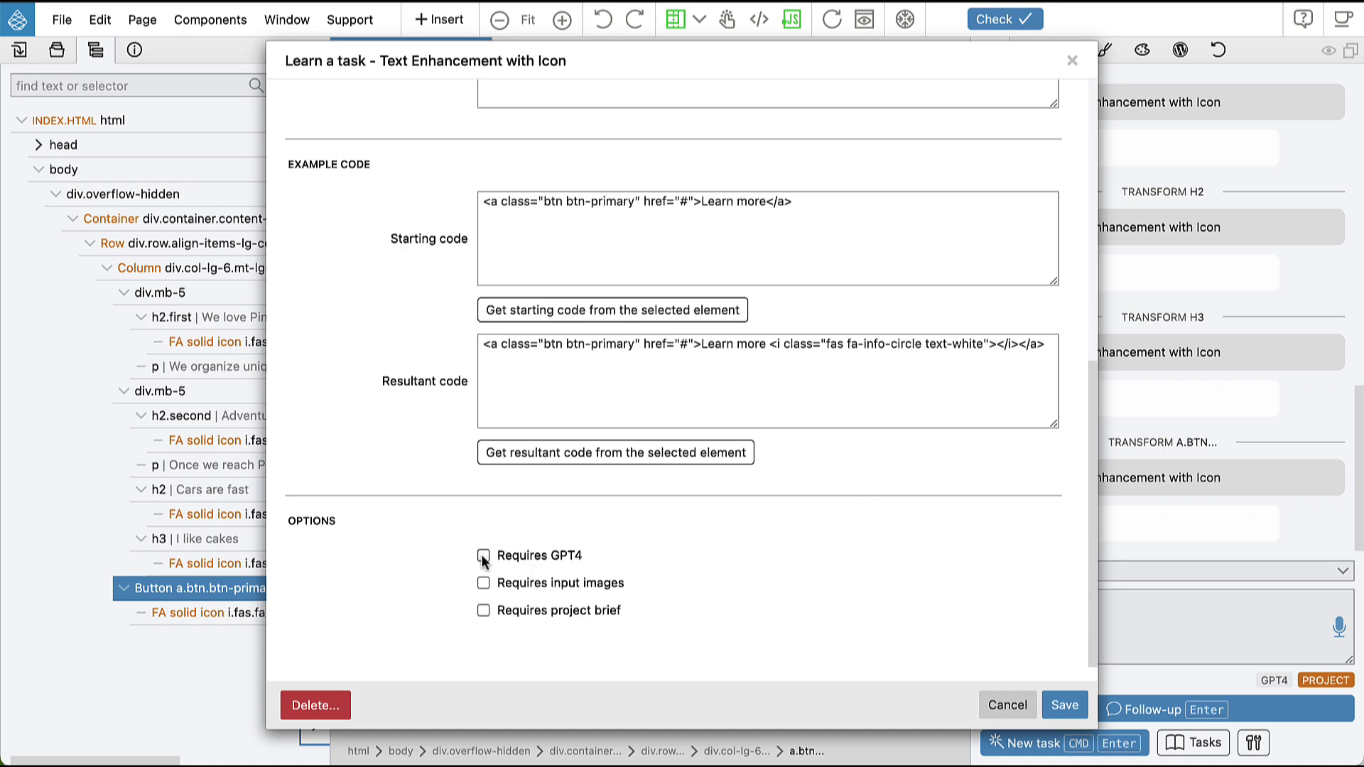
pyautogui.moveTo(572, 561)
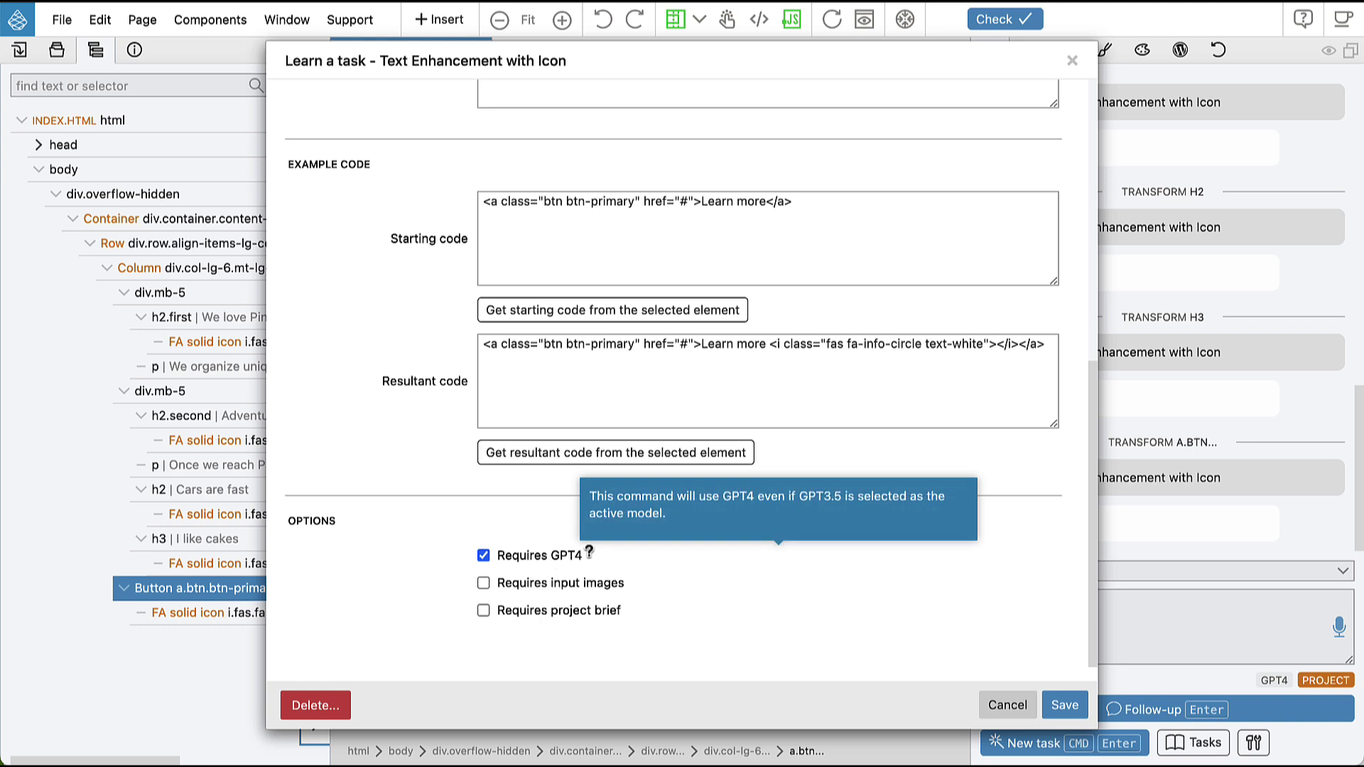